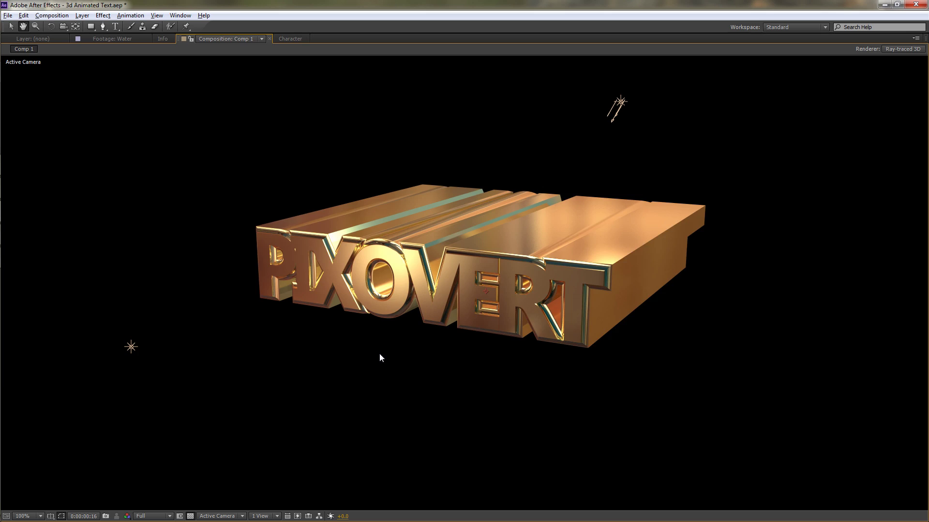
Step: Stop the RAM preview of the gold PIXOVERT text and restore the full workspace
{"action": "key", "text": "grave"}
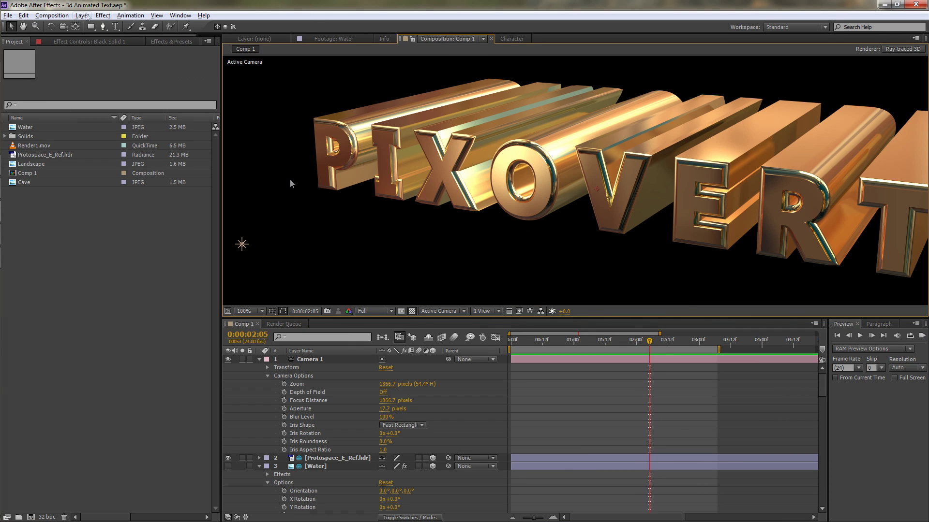
Step: Start a new composition named 'Tutorial - 1' using the Ray-traced 3D renderer
{"action": "left_click", "coordinate": [52, 16]}
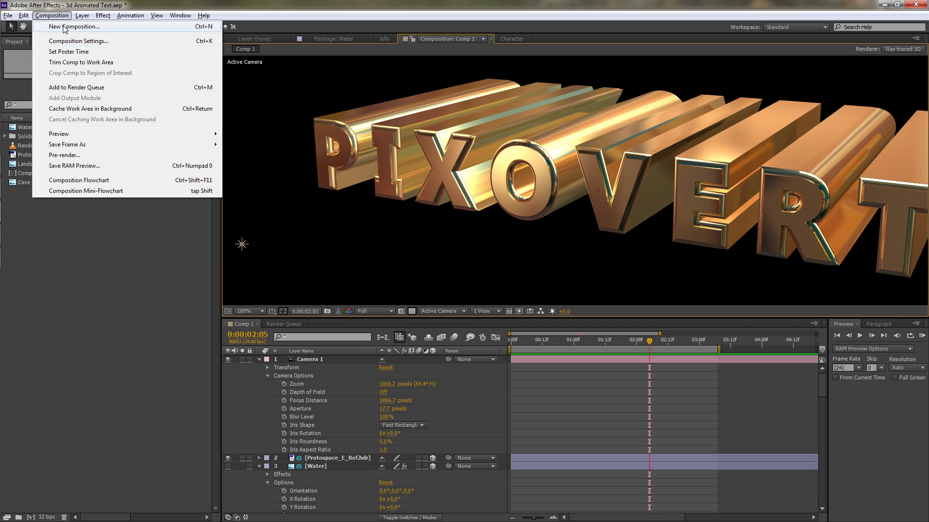
{"action": "left_click", "coordinate": [64, 27]}
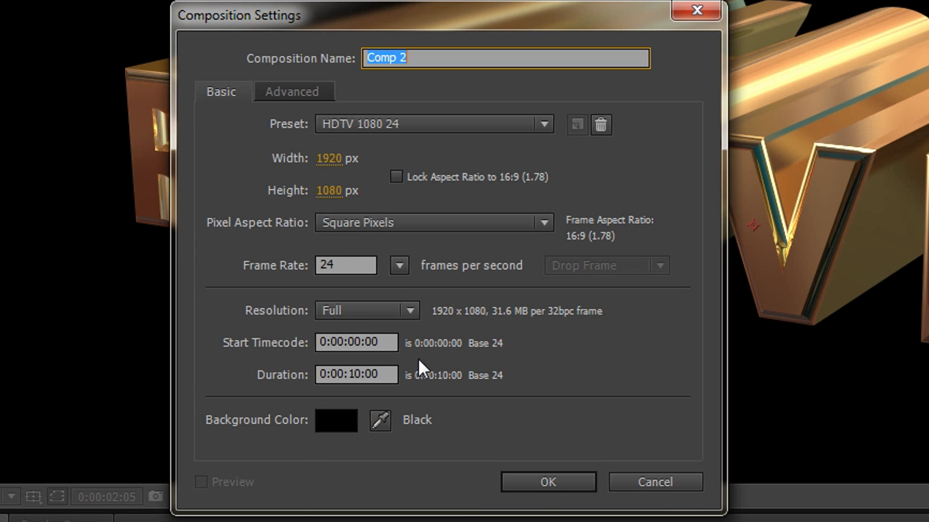
{"action": "left_click", "coordinate": [439, 58]}
{"action": "left_click_drag", "start_coordinate": [440, 58], "coordinate": [257, 62]}
{"action": "type", "text": "T"}
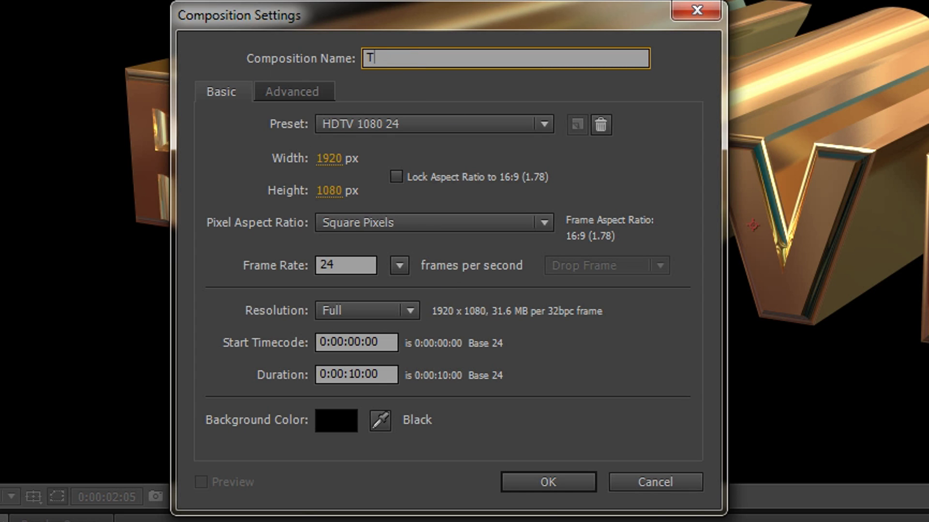
{"action": "type", "text": "utorial - 1"}
{"action": "left_click", "coordinate": [285, 92]}
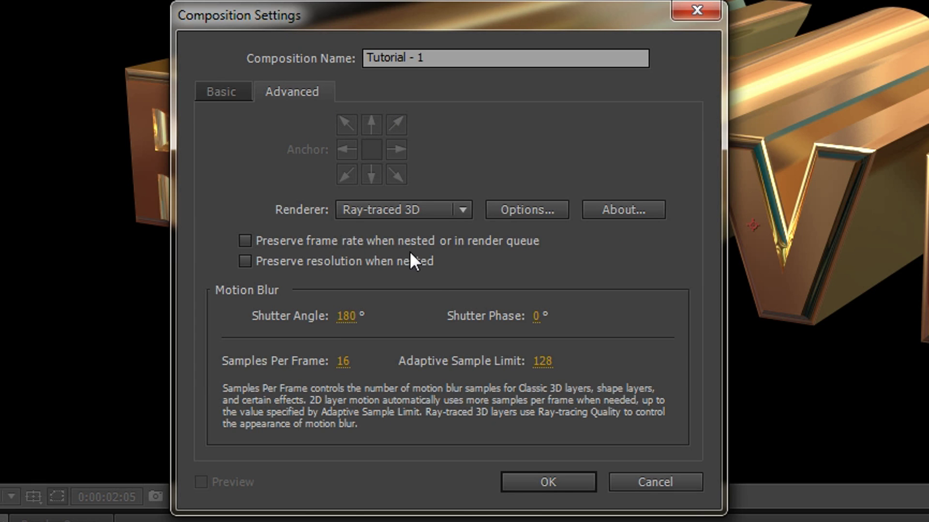
{"action": "left_click", "coordinate": [401, 211]}
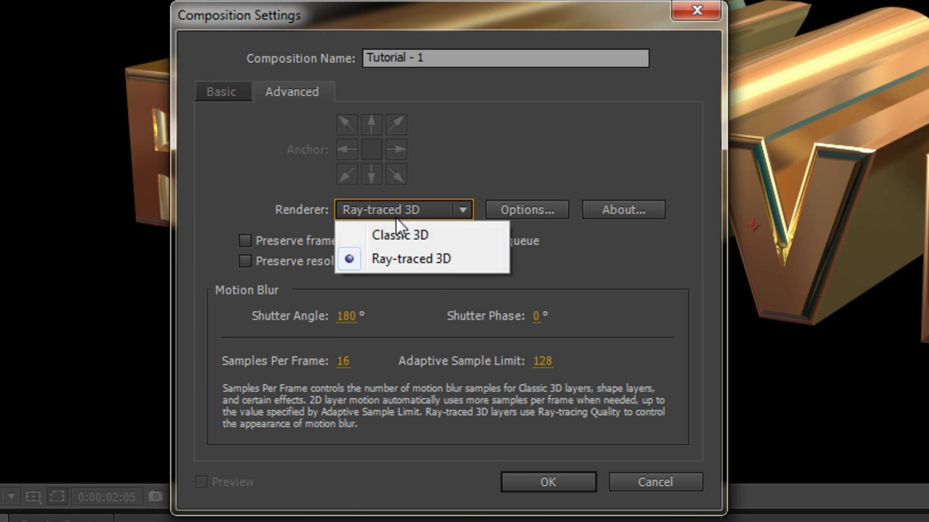
{"action": "left_click", "coordinate": [427, 260]}
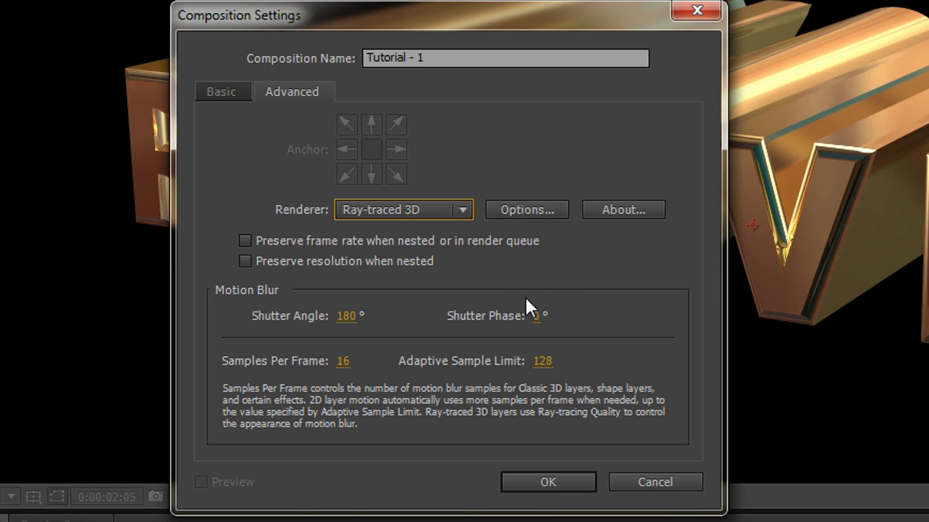
Step: Set the ray-traced renderer options to Ray-tracing Quality 3 with Anti-aliasing Filter None
{"action": "left_click", "coordinate": [521, 205]}
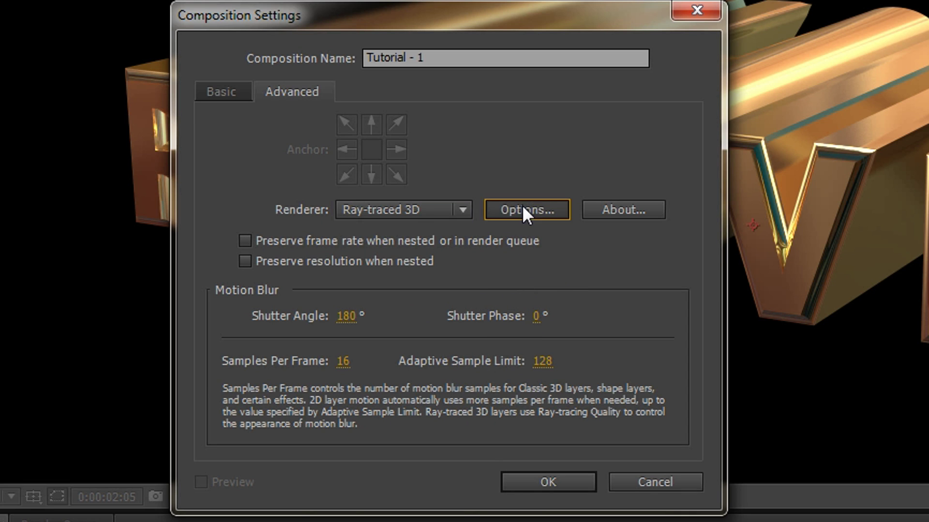
{"action": "left_click_drag", "start_coordinate": [121, 103], "coordinate": [520, 161]}
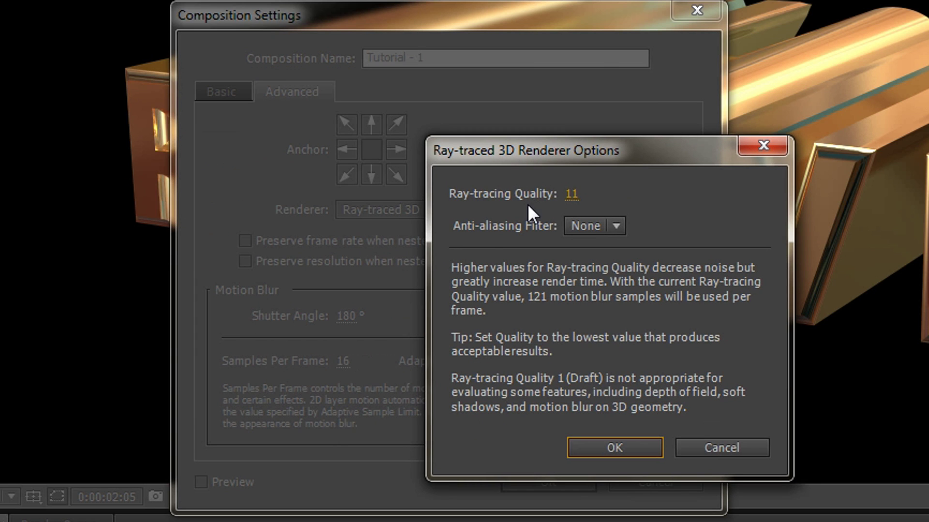
{"action": "left_click", "coordinate": [574, 202]}
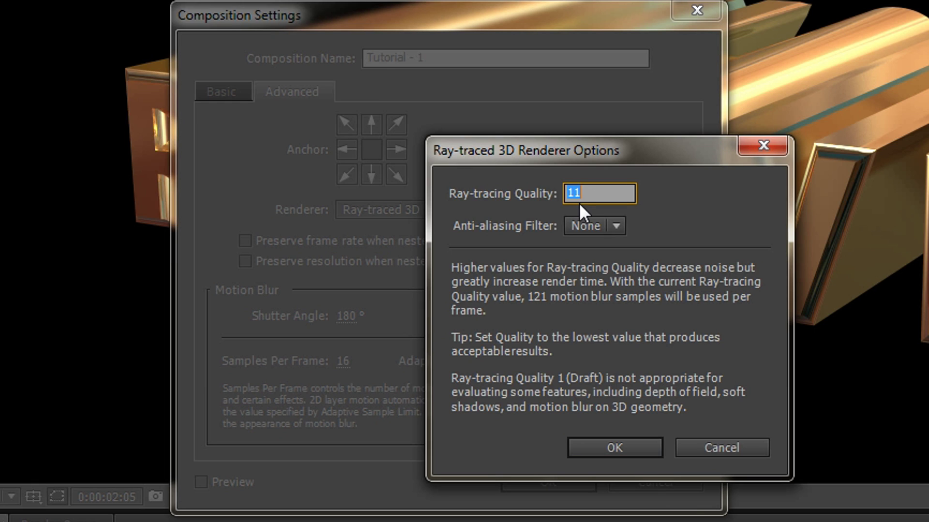
{"action": "type", "text": "3"}
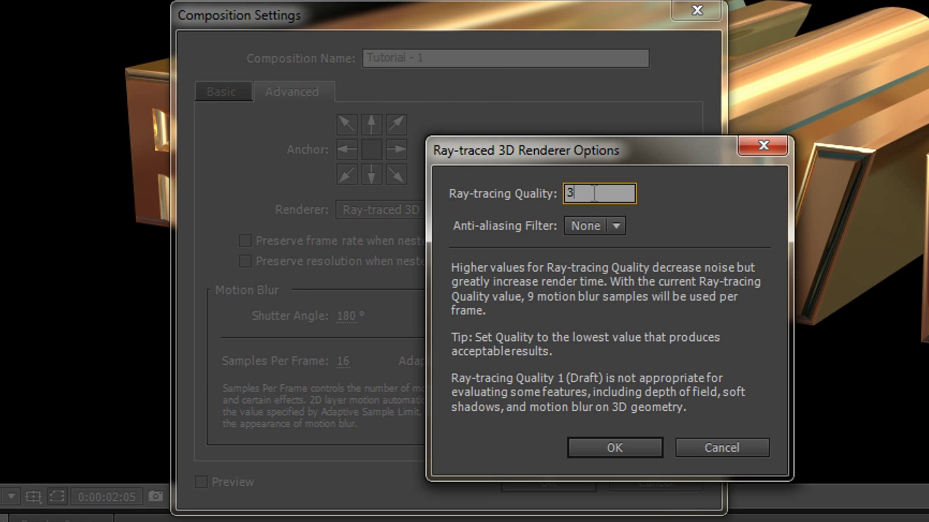
{"action": "left_click_drag", "start_coordinate": [595, 193], "coordinate": [536, 215]}
{"action": "left_click", "coordinate": [612, 226]}
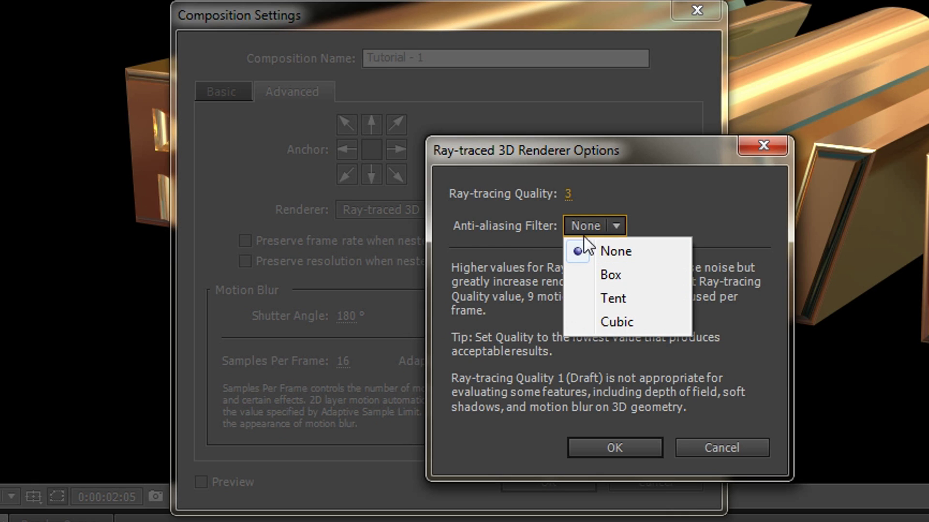
{"action": "left_click", "coordinate": [631, 251]}
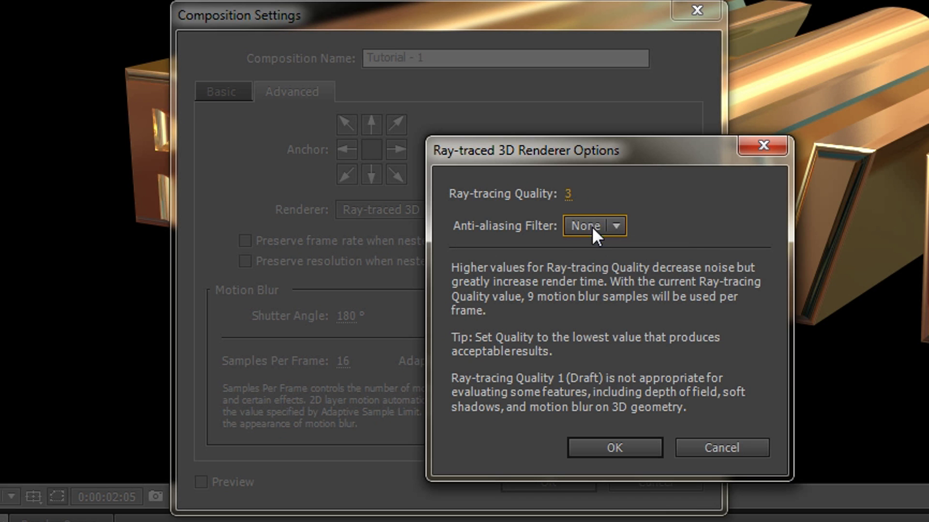
{"action": "left_click", "coordinate": [624, 449]}
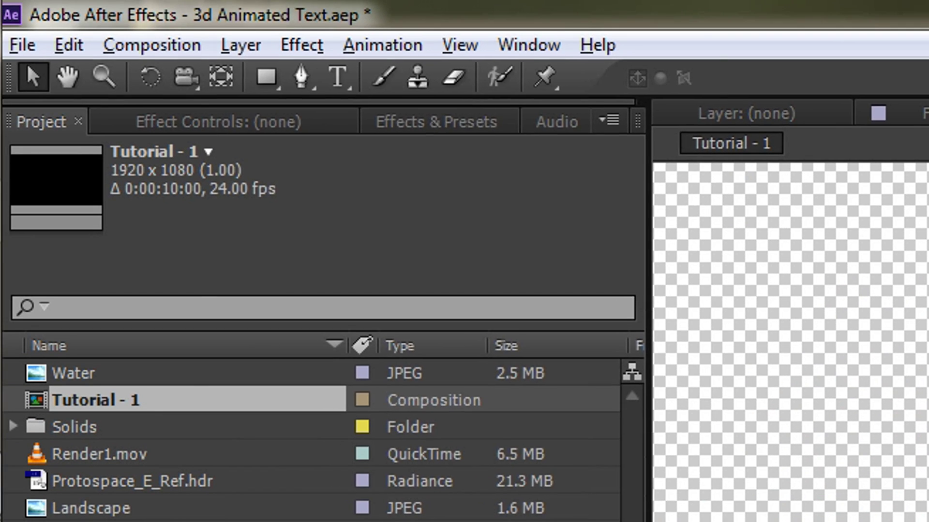
Step: Add a black solid background layer to Tutorial - 1 and select the Type tool
{"action": "left_click", "coordinate": [169, 21]}
{"action": "mouse_move", "coordinate": [193, 69]}
{"action": "left_click", "coordinate": [842, 116]}
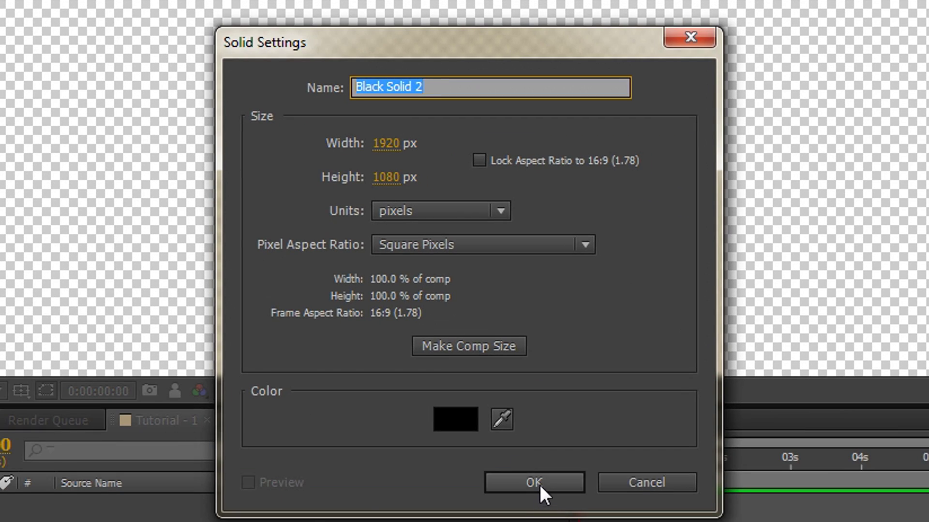
{"action": "left_click", "coordinate": [537, 484]}
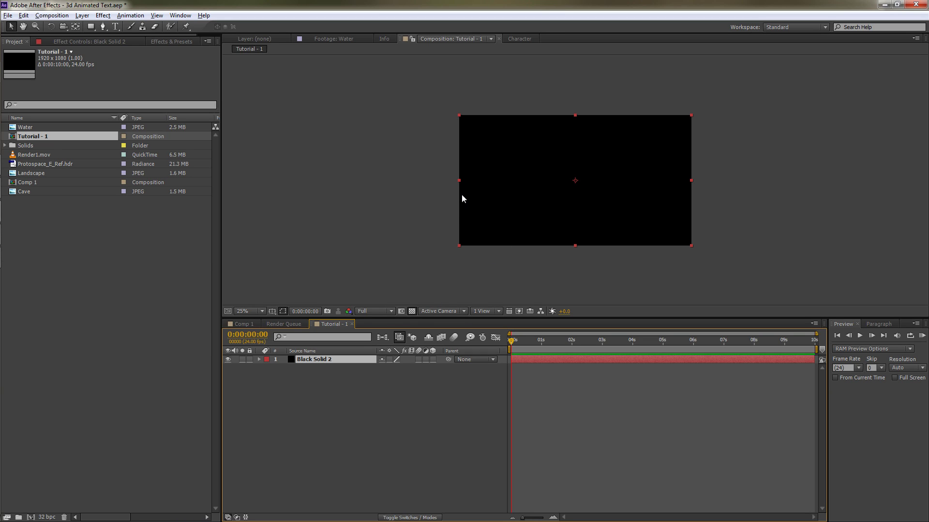
{"action": "left_click", "coordinate": [116, 28]}
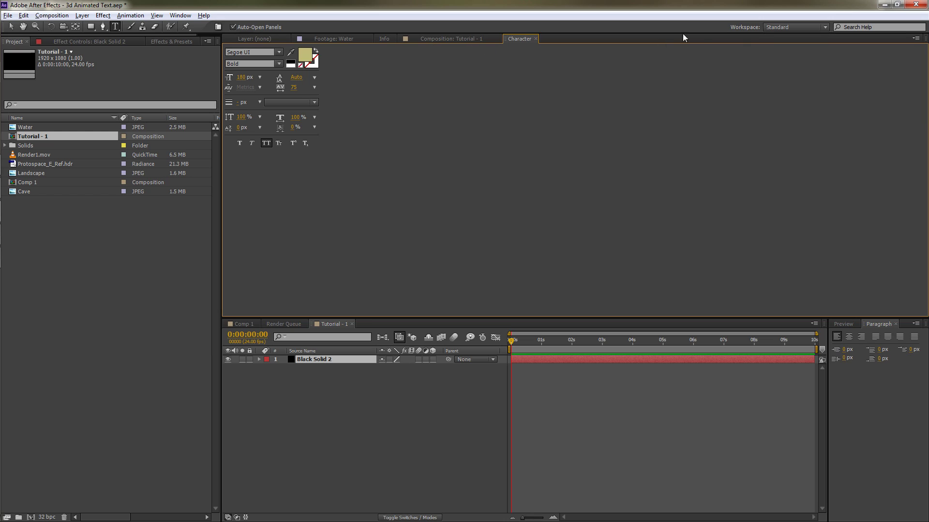
{"action": "left_click", "coordinate": [449, 40]}
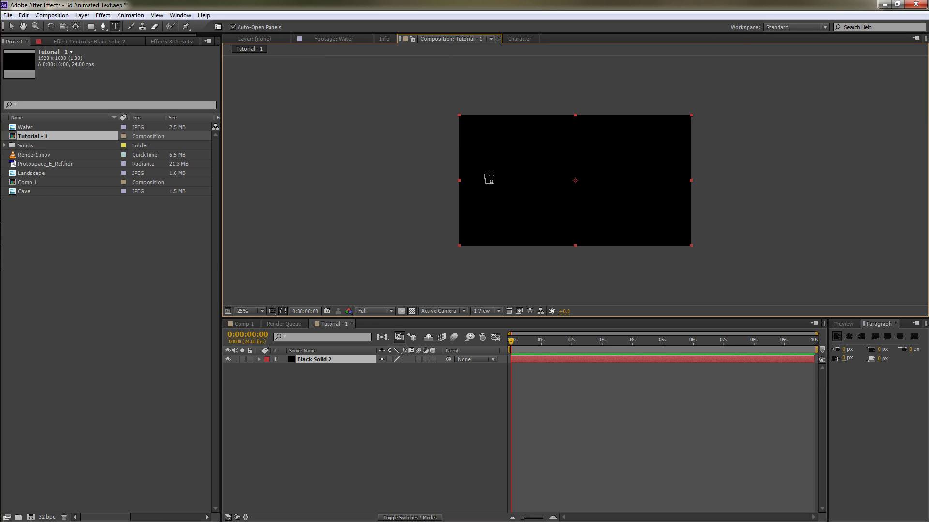
Step: Type PIXOVERT as a new text layer and drag it to the centre of the frame
{"action": "left_click", "coordinate": [486, 178]}
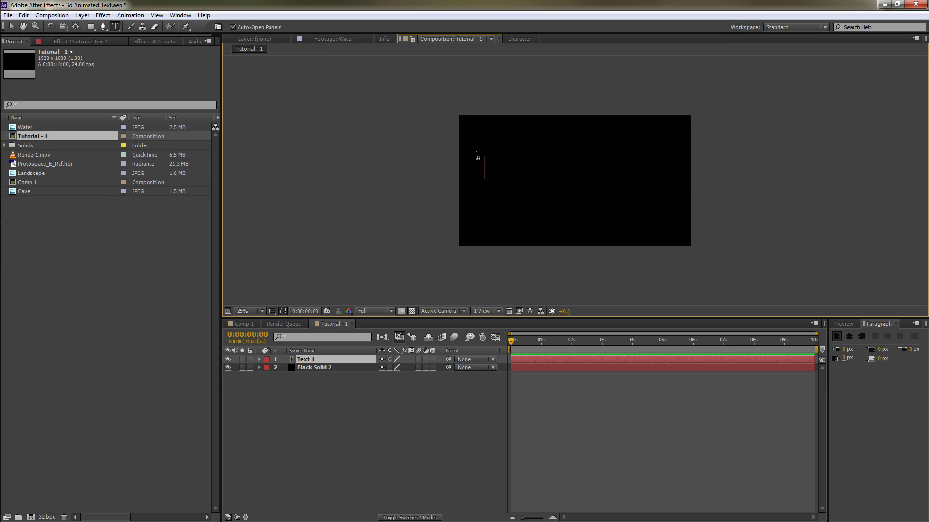
{"action": "type", "text": "PIXOVERT"}
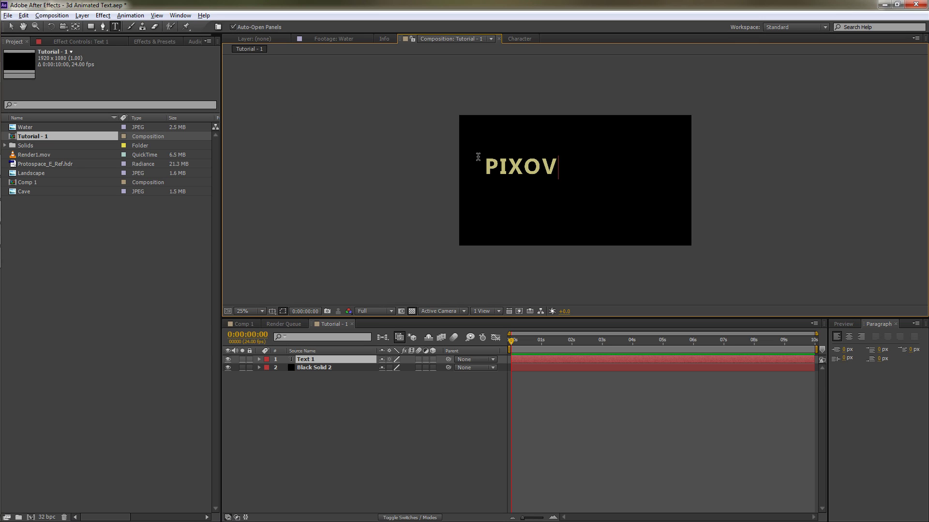
{"action": "left_click", "coordinate": [11, 26]}
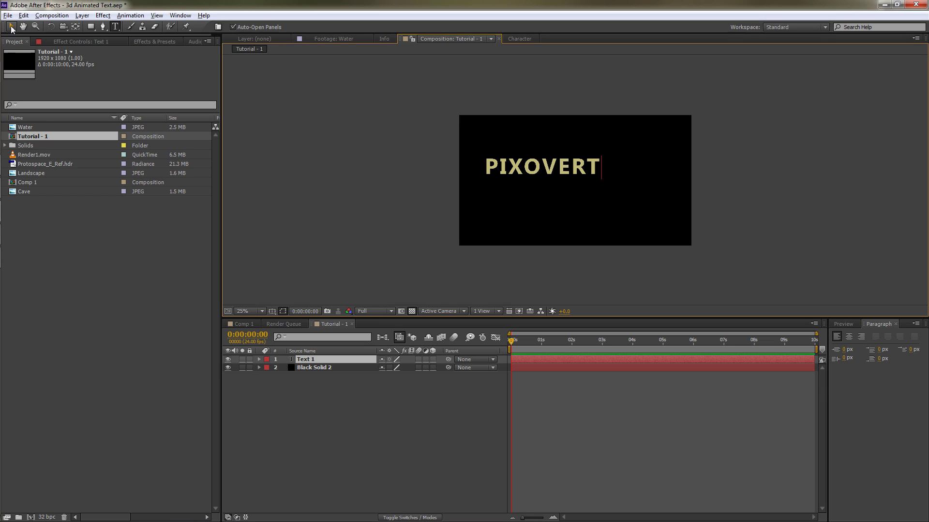
{"action": "left_click_drag", "start_coordinate": [504, 172], "coordinate": [534, 185]}
{"action": "scroll", "coordinate": [477, 151], "scroll_direction": "up", "scroll_amount": 1}
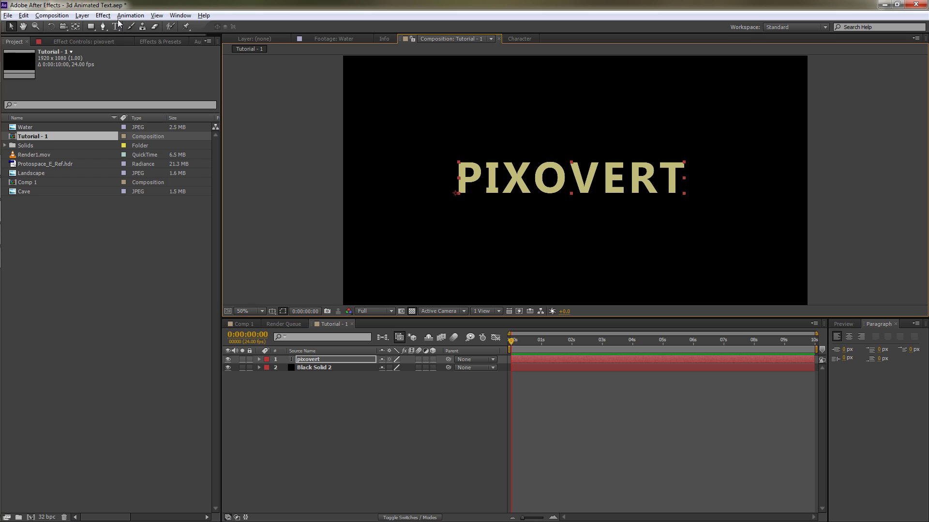
Step: Add a new camera, Camera 1, dismissing the warning about 2D layers
{"action": "left_click", "coordinate": [82, 15]}
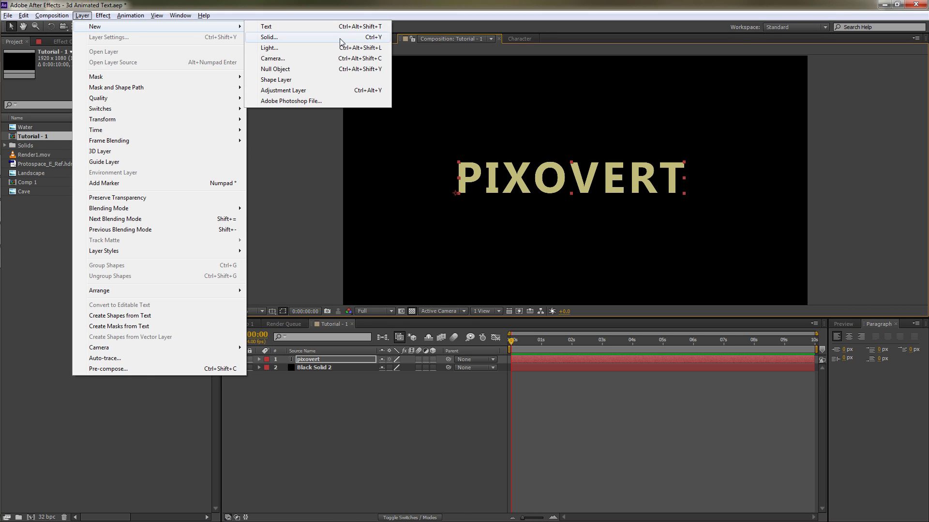
{"action": "left_click", "coordinate": [307, 58]}
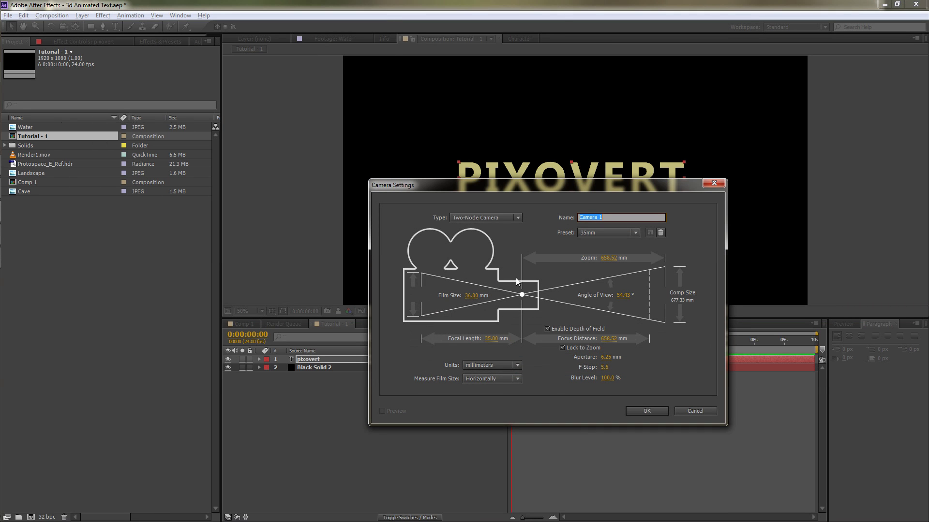
{"action": "left_click", "coordinate": [652, 411]}
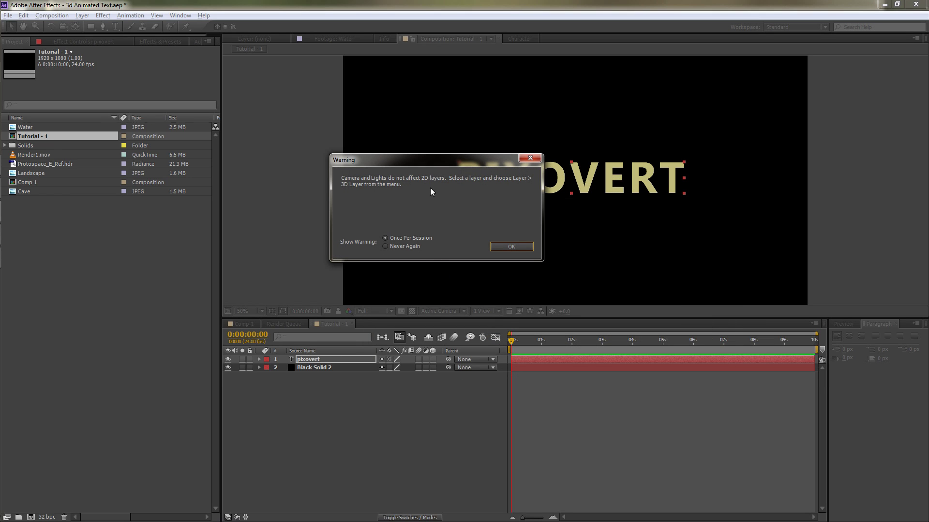
{"action": "left_click", "coordinate": [507, 245]}
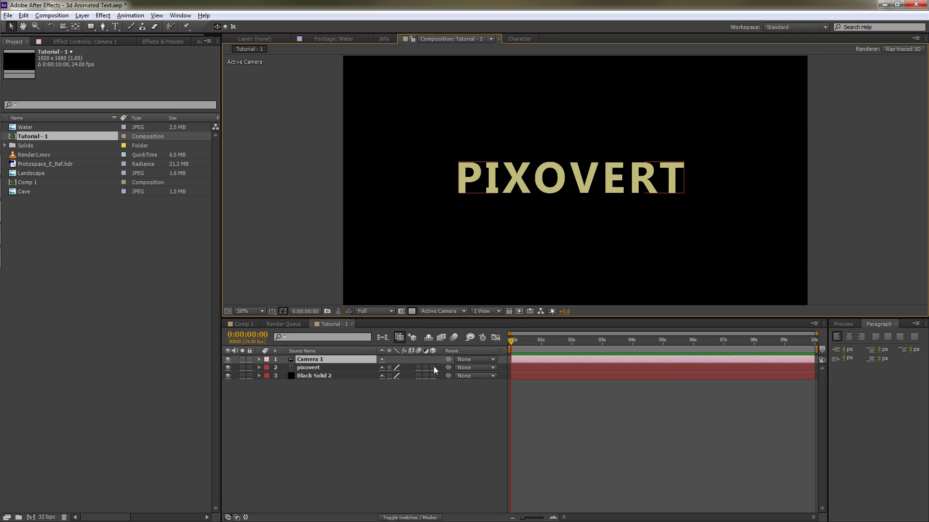
Step: Make the pixovert layer 3D and orbit the camera to tilt the text
{"action": "left_click", "coordinate": [433, 367]}
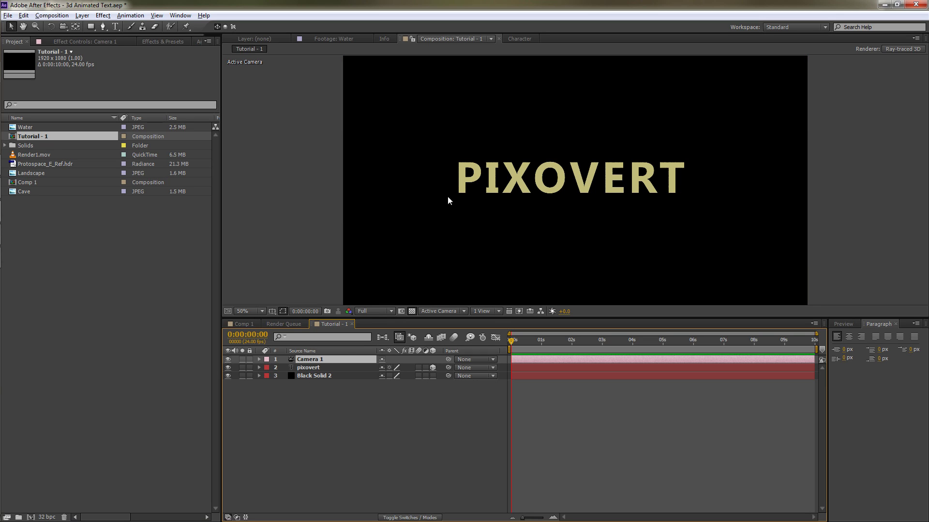
{"action": "key", "text": "c"}
{"action": "left_click_drag", "start_coordinate": [500, 127], "coordinate": [460, 166]}
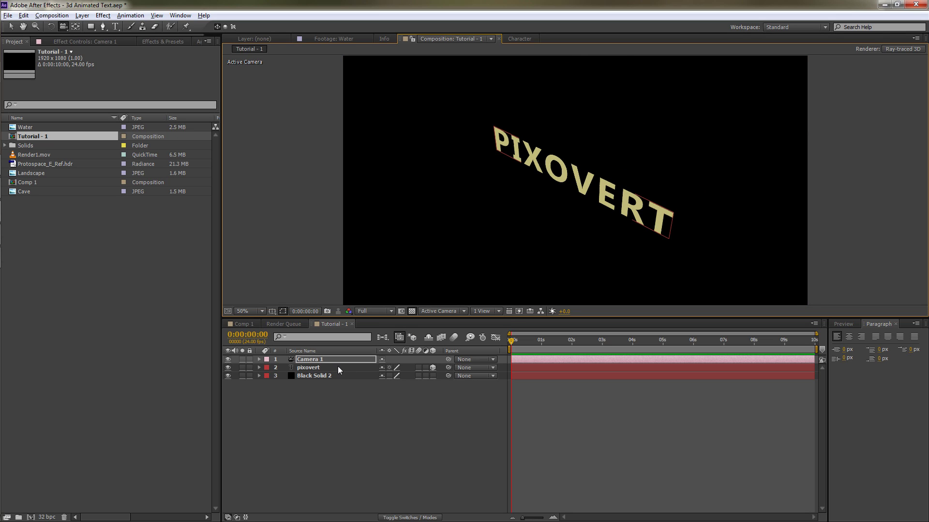
Step: Expand the pixovert layer's Geometry Options and scrub Extrusion Depth to 530
{"action": "left_click", "coordinate": [259, 367]}
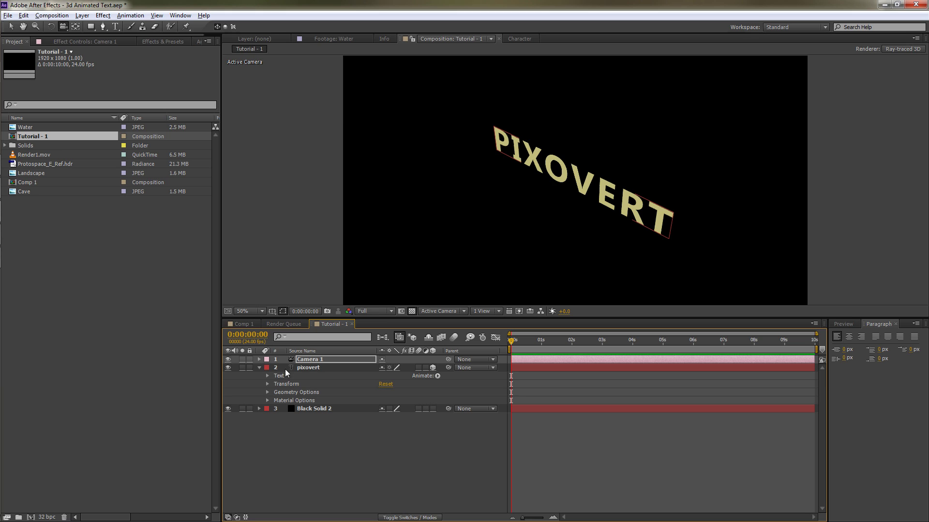
{"action": "left_click", "coordinate": [433, 368]}
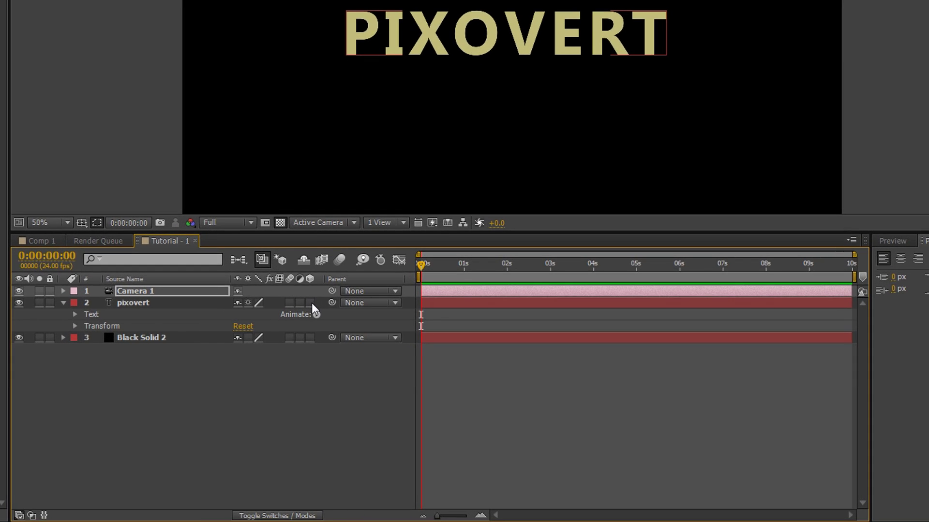
{"action": "left_click", "coordinate": [310, 302]}
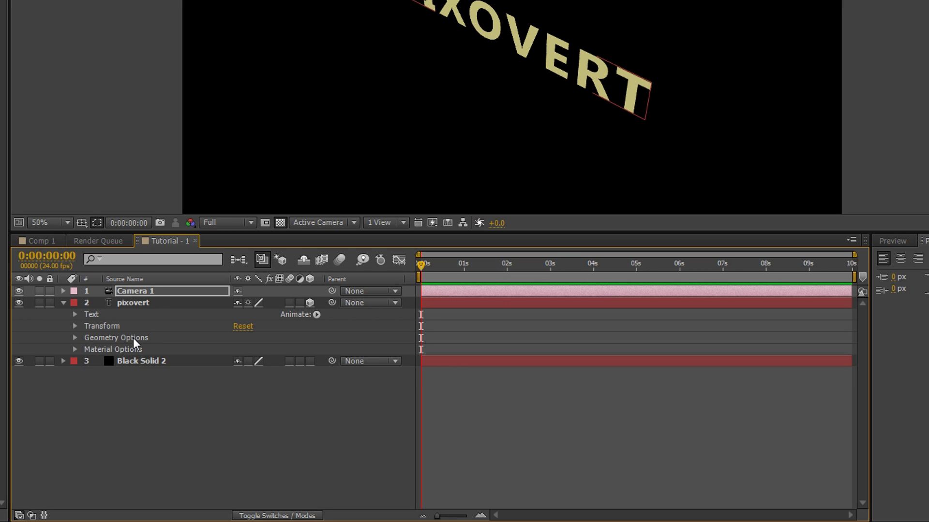
{"action": "left_click", "coordinate": [307, 303]}
{"action": "left_click", "coordinate": [307, 303]}
{"action": "left_click", "coordinate": [75, 338]}
{"action": "left_click", "coordinate": [74, 396]}
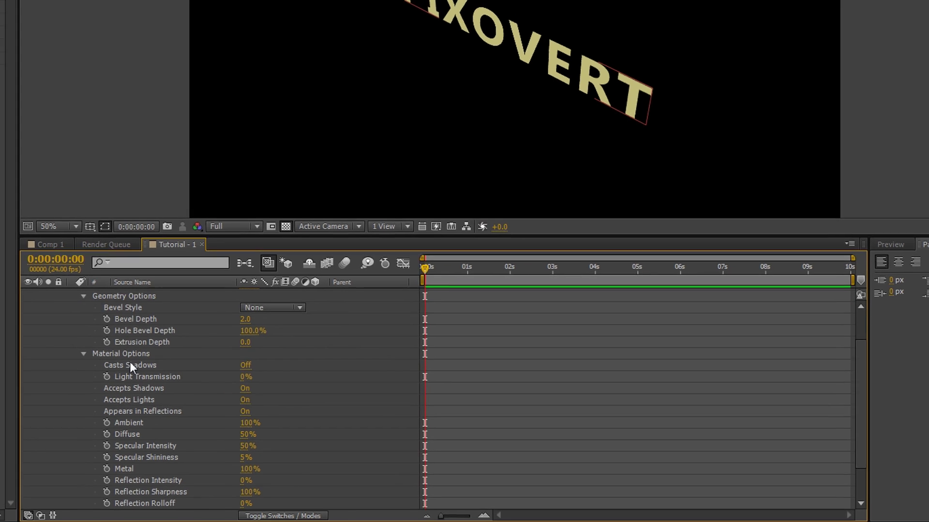
{"action": "scroll", "coordinate": [295, 396], "scroll_direction": "down", "scroll_amount": 1}
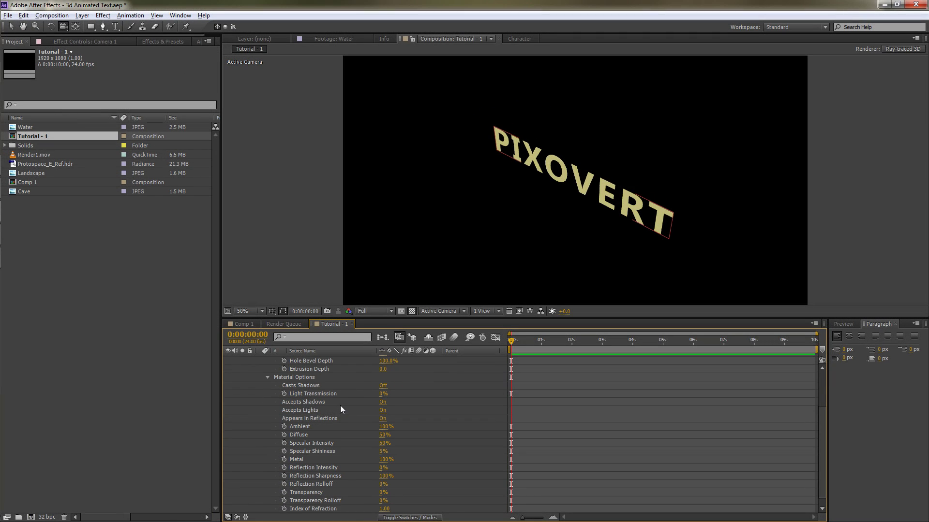
{"action": "scroll", "coordinate": [341, 409], "scroll_direction": "up", "scroll_amount": 2}
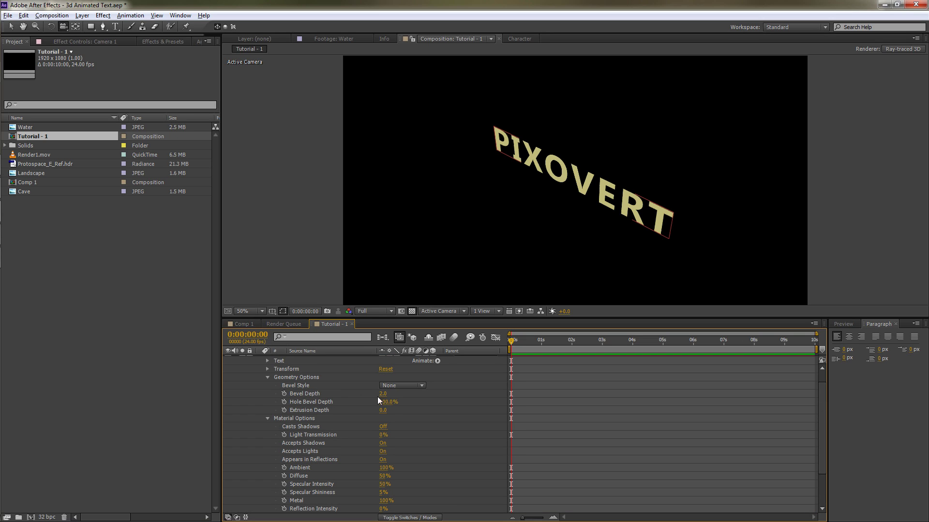
{"action": "left_click_drag", "start_coordinate": [381, 410], "coordinate": [655, 401]}
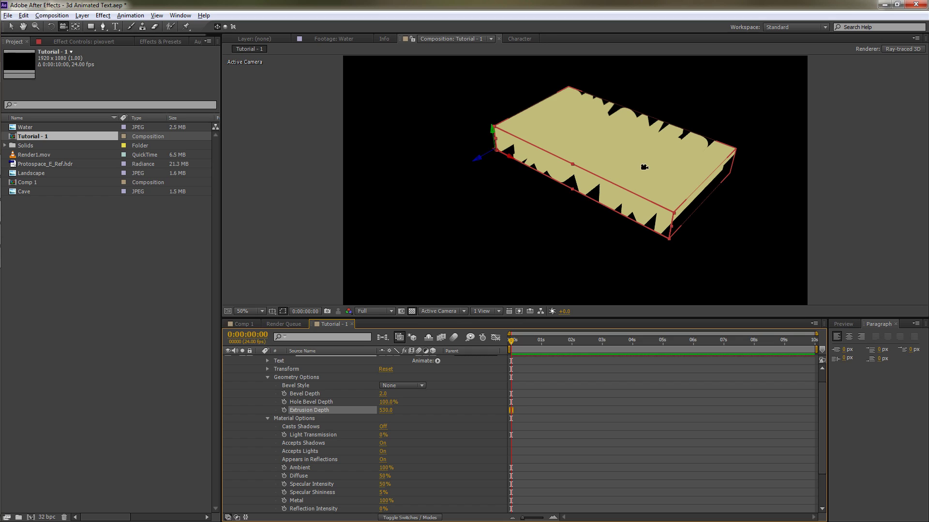
Step: Select Camera 1 and bring up the settings for a new light layer
{"action": "scroll", "coordinate": [317, 368], "scroll_direction": "up", "scroll_amount": 1}
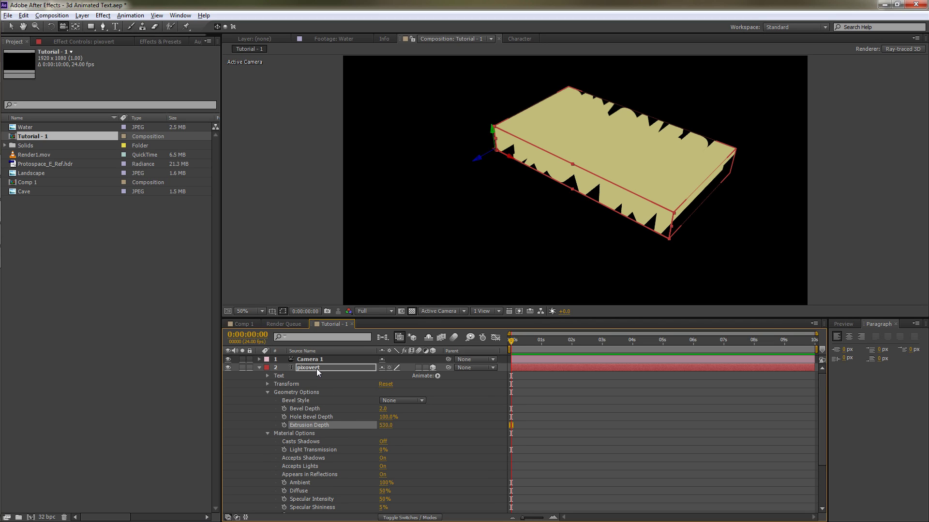
{"action": "left_click", "coordinate": [320, 362]}
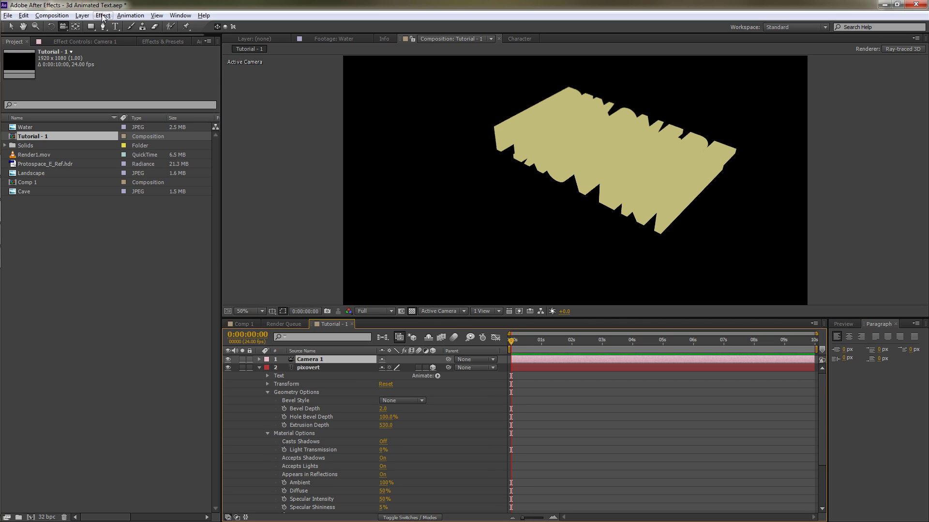
{"action": "left_click", "coordinate": [82, 15]}
{"action": "mouse_move", "coordinate": [89, 27]}
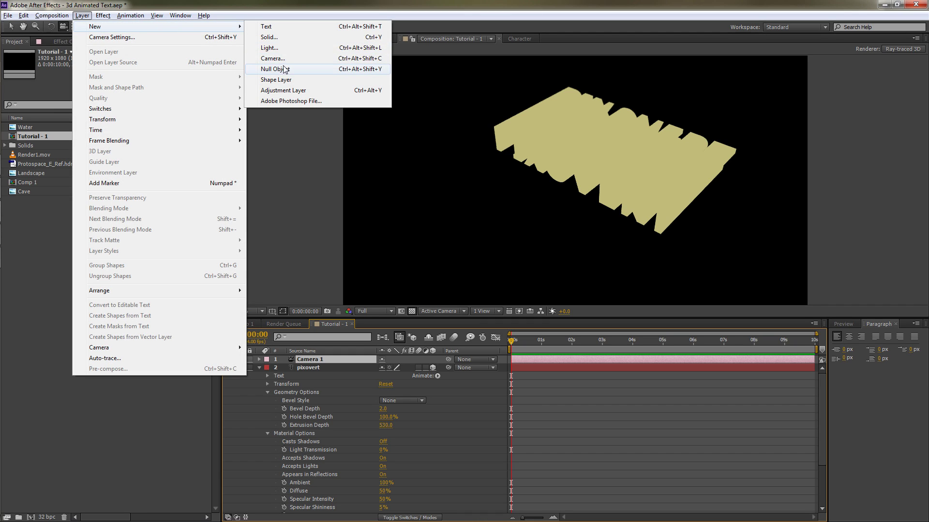
{"action": "left_click", "coordinate": [271, 47]}
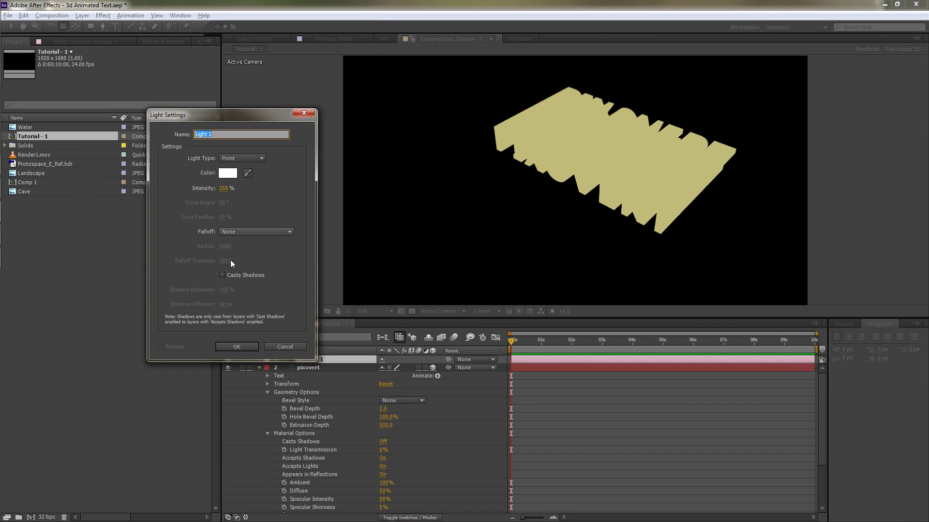
Step: Create the Light 1 point light at 250% intensity and deselect the text layer
{"action": "left_click", "coordinate": [232, 348]}
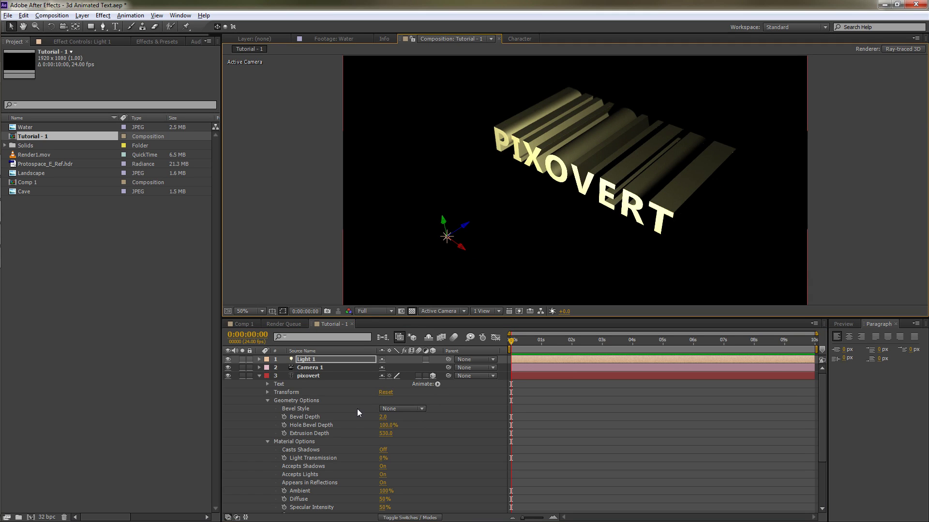
{"action": "left_click", "coordinate": [348, 378]}
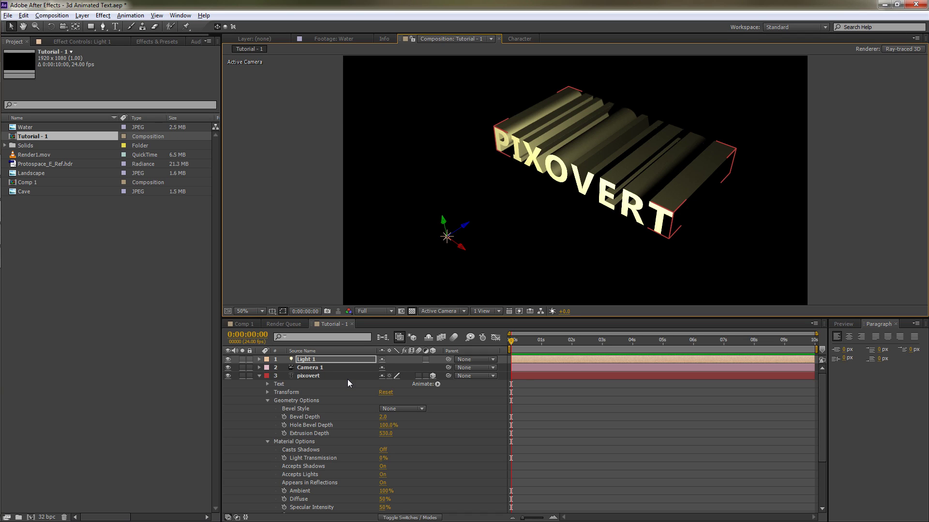
{"action": "left_click", "coordinate": [516, 187]}
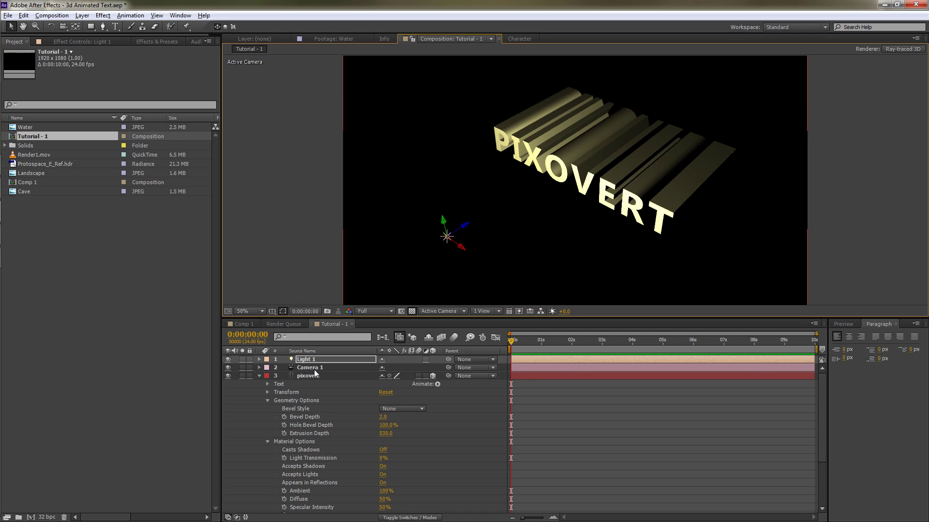
Step: Orbit Camera 1 around PIXOVERT, undoing moves until the text reads nearly head-on
{"action": "key", "text": "c"}
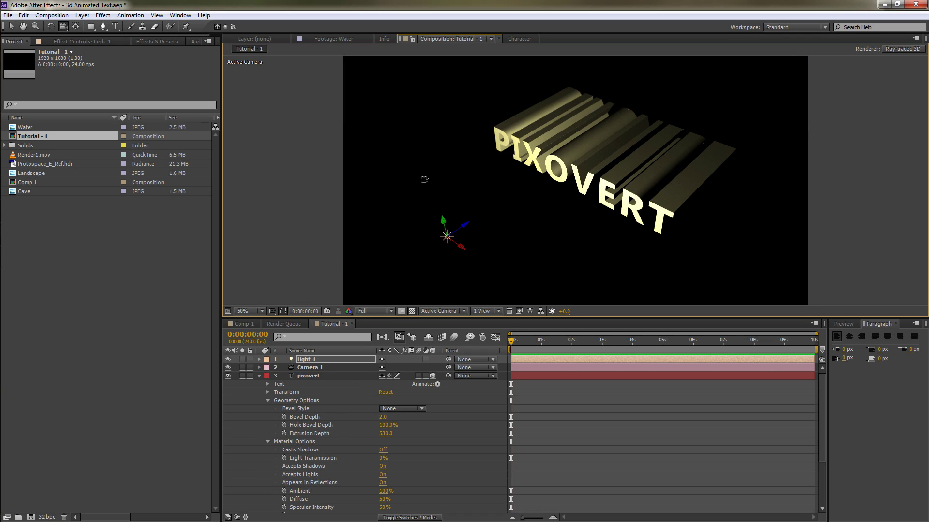
{"action": "left_click_drag", "start_coordinate": [425, 179], "coordinate": [469, 185]}
{"action": "key", "text": "ctrl+z"}
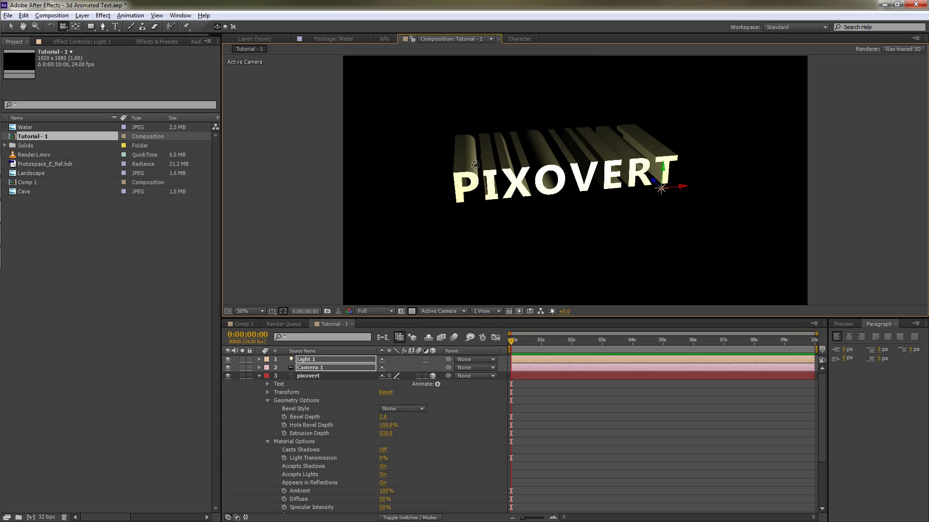
{"action": "key", "text": "ctrl+z"}
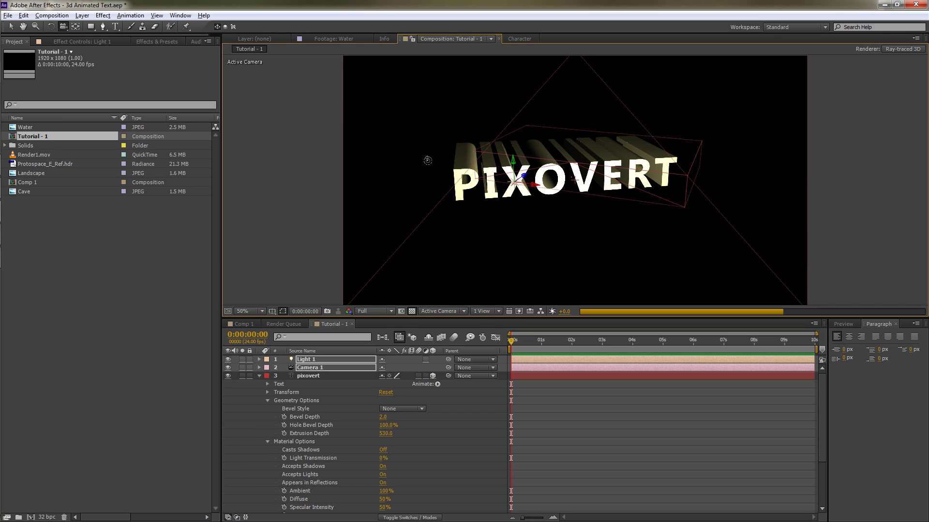
{"action": "key", "text": "ctrl+z"}
{"action": "key", "text": "ctrl+z"}
{"action": "key", "text": "ctrl+z"}
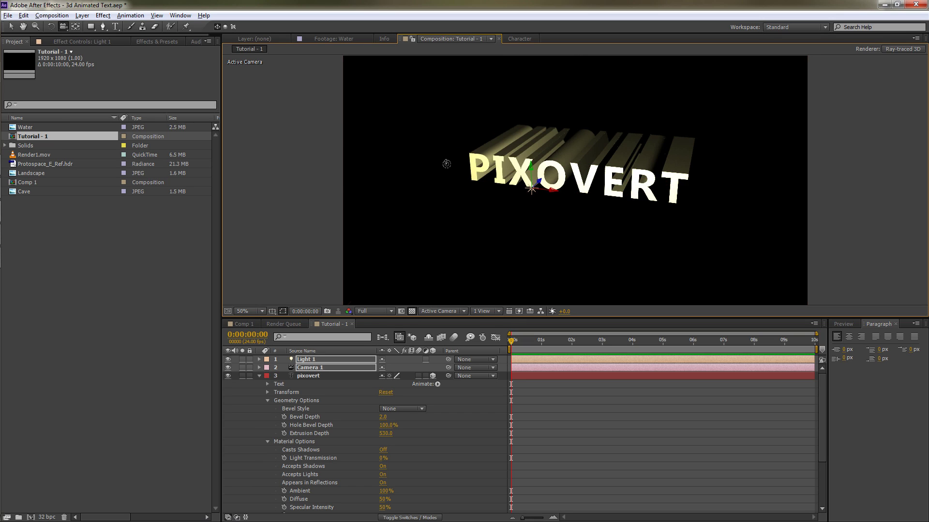
{"action": "key", "text": "ctrl+z"}
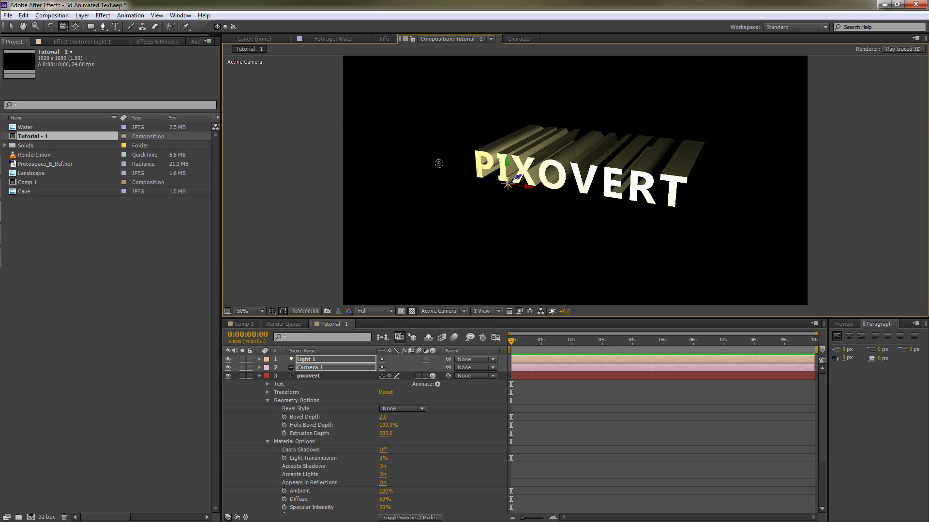
{"action": "key", "text": "ctrl+z"}
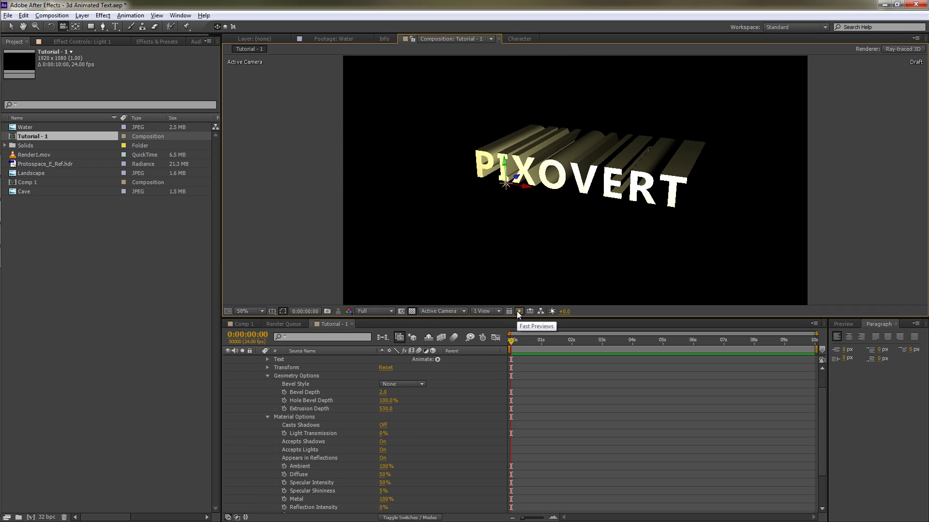
{"action": "left_click", "coordinate": [519, 312]}
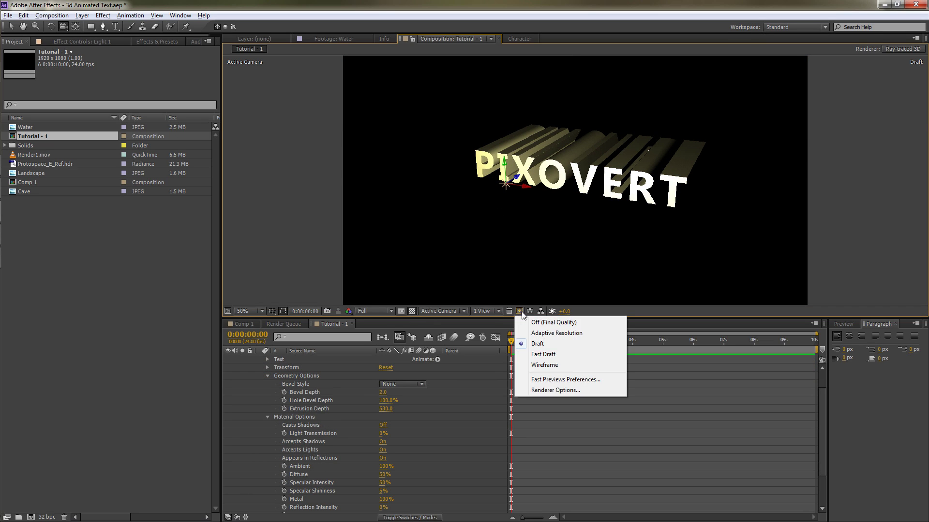
{"action": "left_click", "coordinate": [544, 355]}
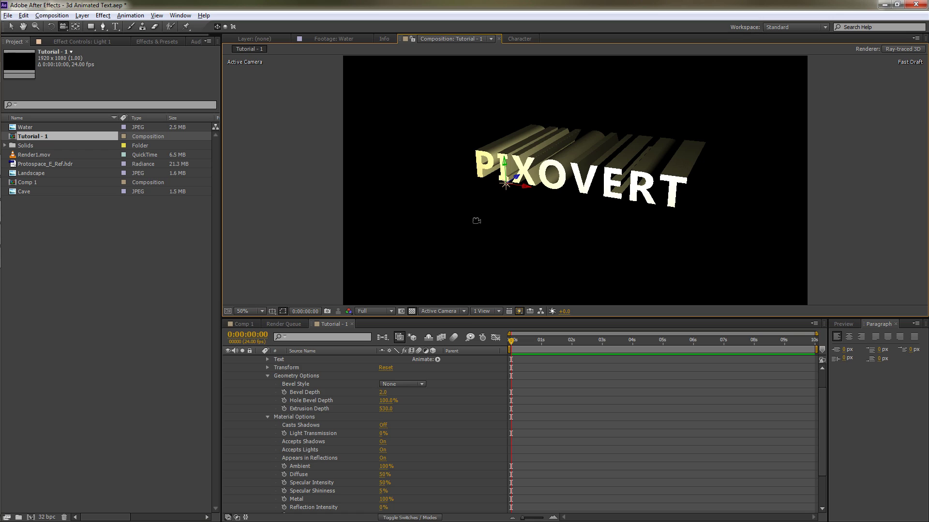
{"action": "key", "text": "slash"}
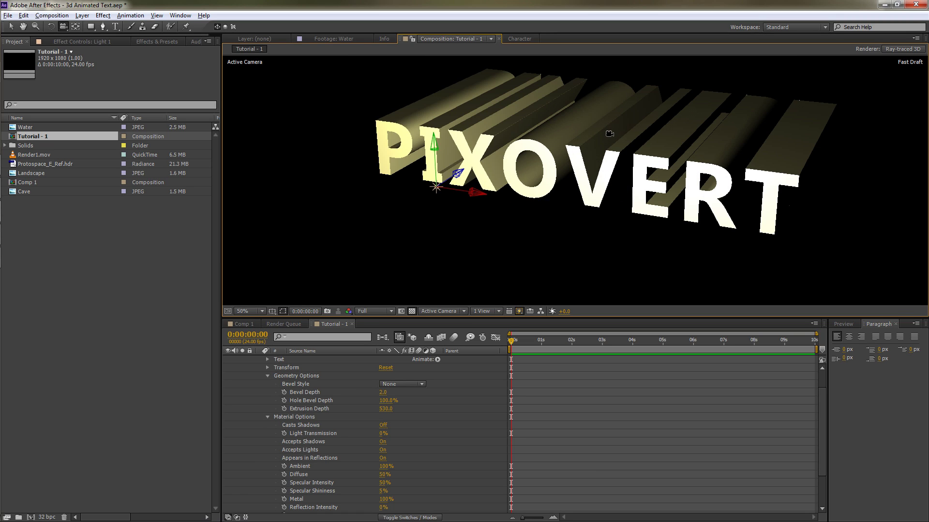
{"action": "key", "text": "comma"}
{"action": "key", "text": "comma"}
{"action": "scroll", "coordinate": [467, 358], "scroll_direction": "up", "scroll_amount": 1}
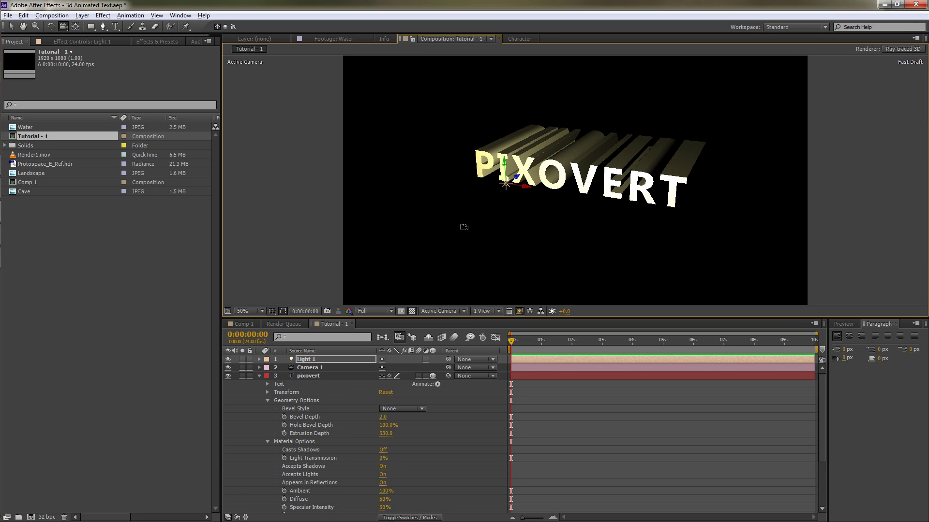
{"action": "key", "text": "slash"}
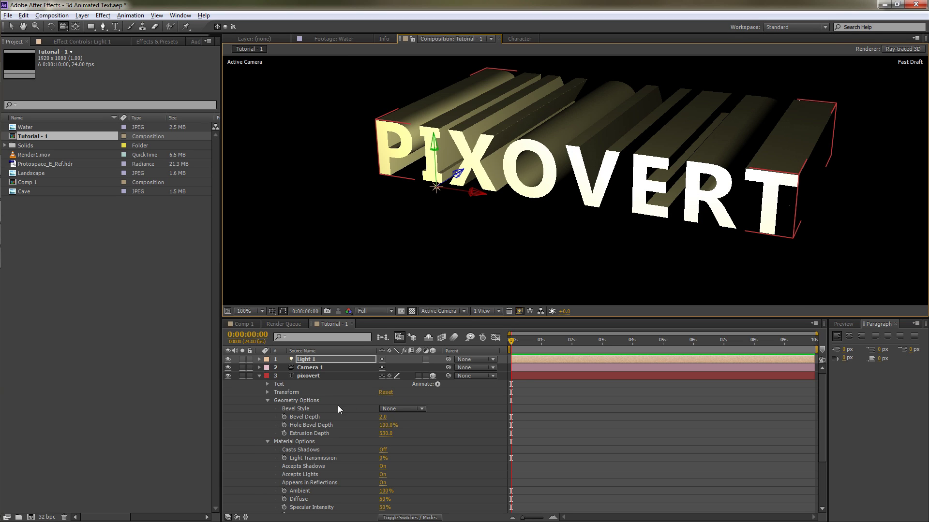
Step: Set Bevel Style to Angular with a Bevel Depth of 10
{"action": "left_click", "coordinate": [393, 409]}
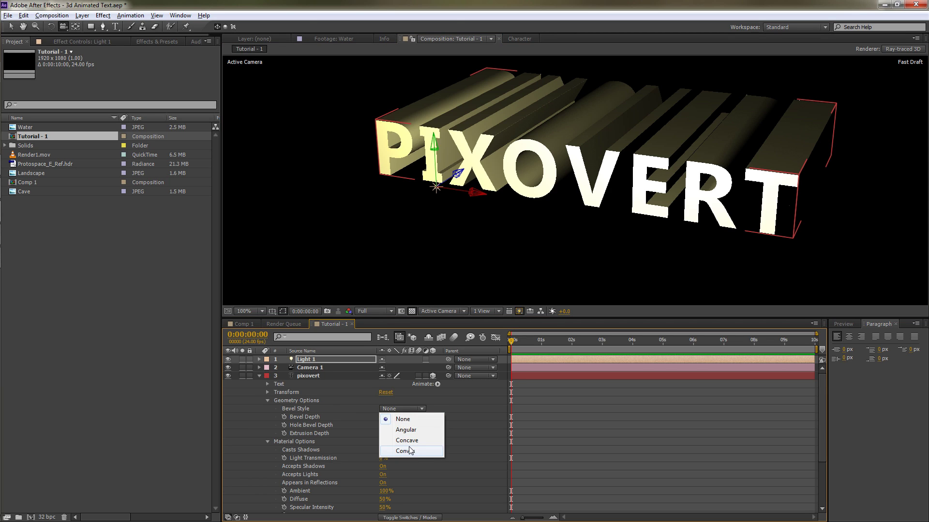
{"action": "left_click", "coordinate": [406, 430]}
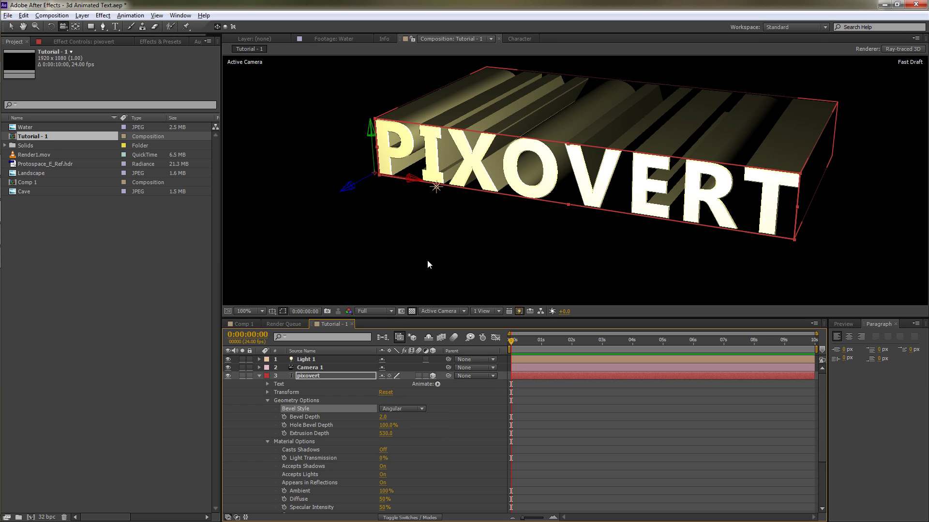
{"action": "left_click_drag", "start_coordinate": [381, 417], "coordinate": [503, 408]}
{"action": "scroll", "coordinate": [392, 411], "scroll_direction": "down", "scroll_amount": 1}
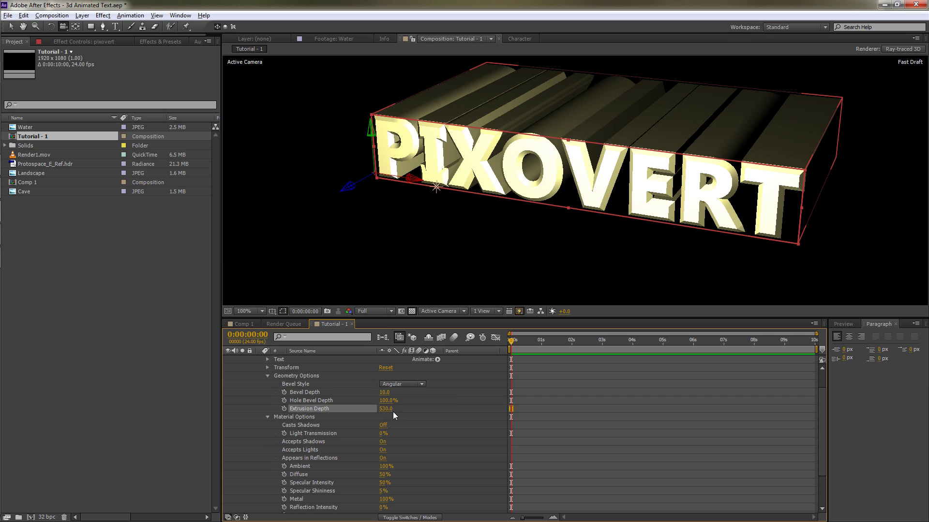
Step: Compare Concave and Convex bevels, settle on Concave, and adjust Hole Bevel Depth
{"action": "left_click", "coordinate": [402, 384]}
{"action": "left_click", "coordinate": [406, 416]}
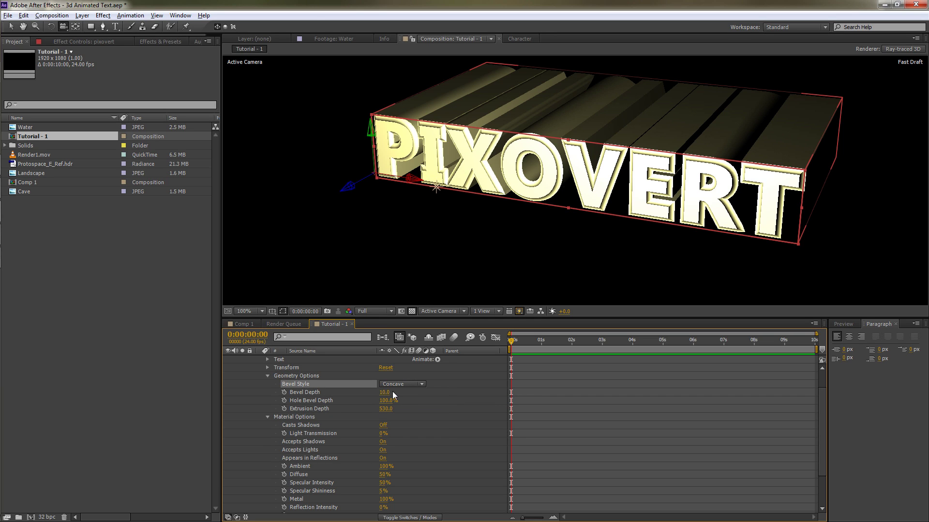
{"action": "left_click", "coordinate": [403, 383]}
{"action": "left_click", "coordinate": [406, 428]}
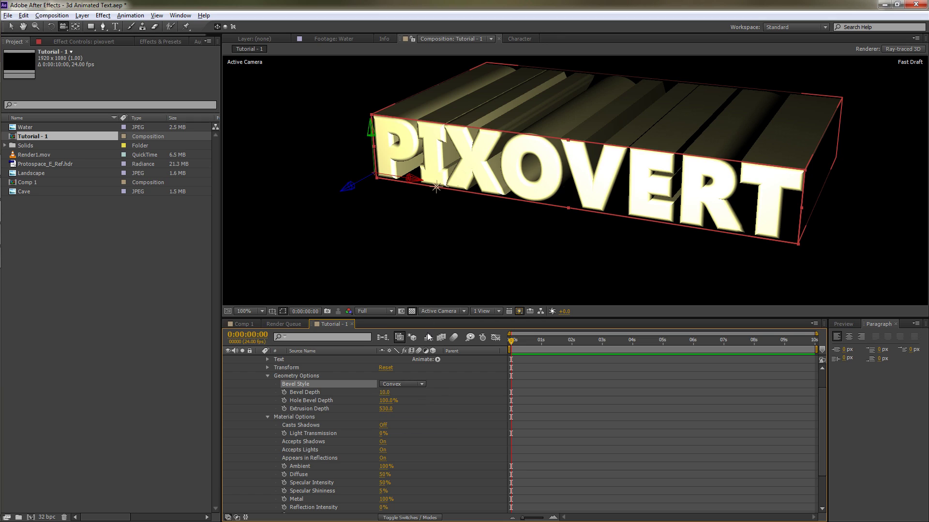
{"action": "left_click", "coordinate": [391, 384]}
{"action": "left_click", "coordinate": [406, 417]}
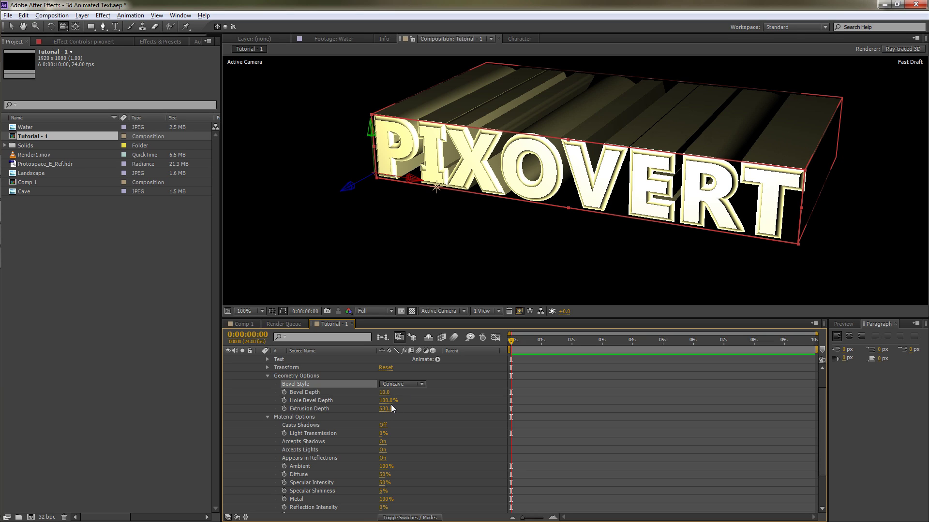
{"action": "left_click_drag", "start_coordinate": [393, 404], "coordinate": [334, 401]}
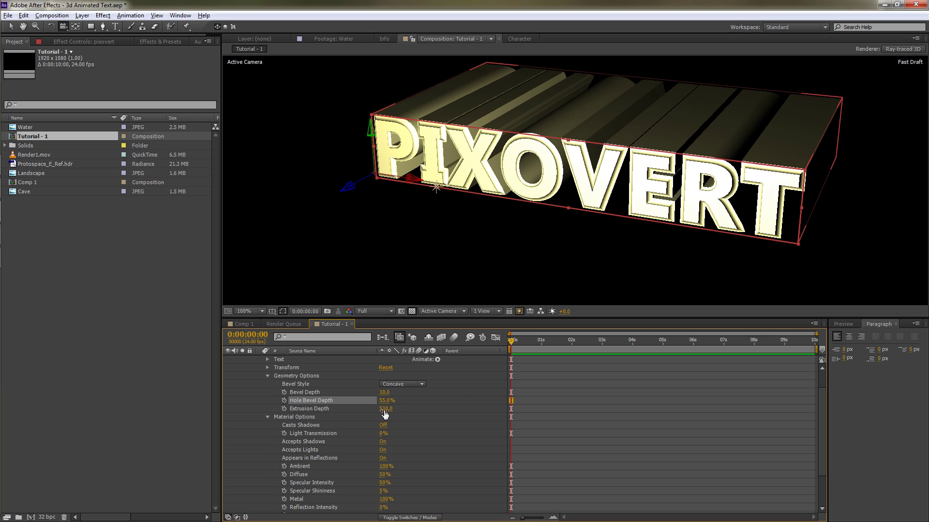
{"action": "left_click_drag", "start_coordinate": [386, 400], "coordinate": [518, 366]}
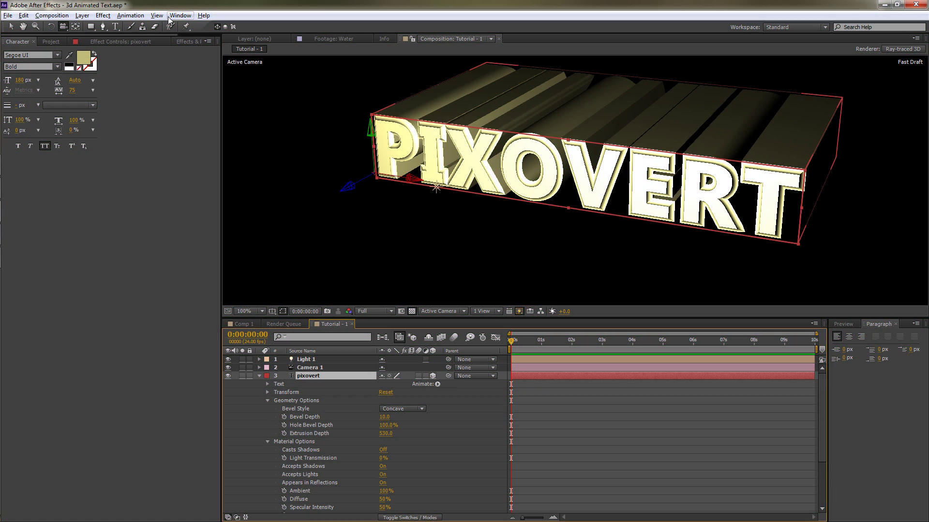
{"action": "left_click", "coordinate": [110, 28]}
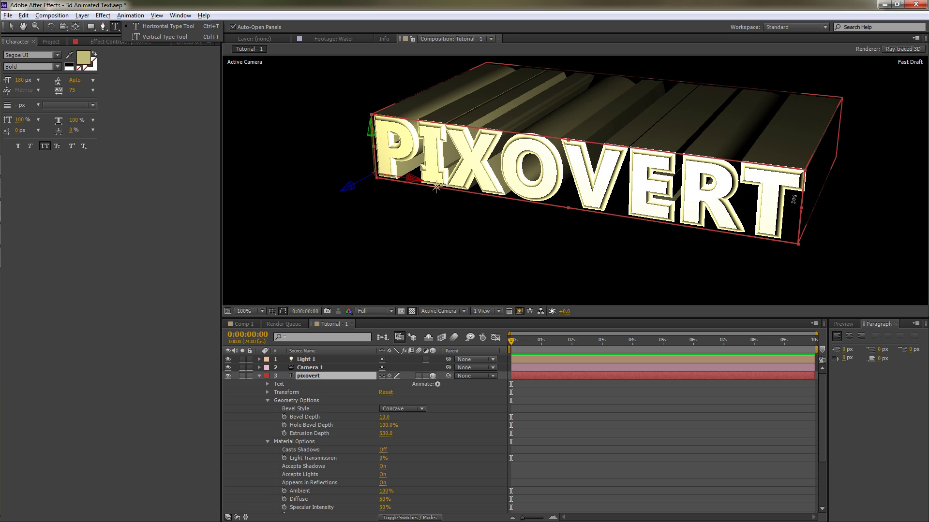
{"action": "double_click", "coordinate": [589, 199]}
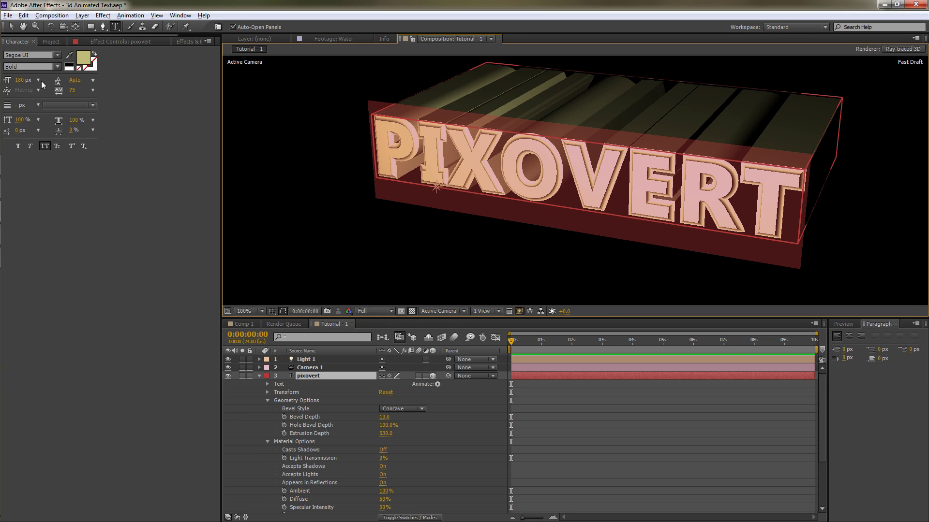
{"action": "left_click", "coordinate": [53, 55]}
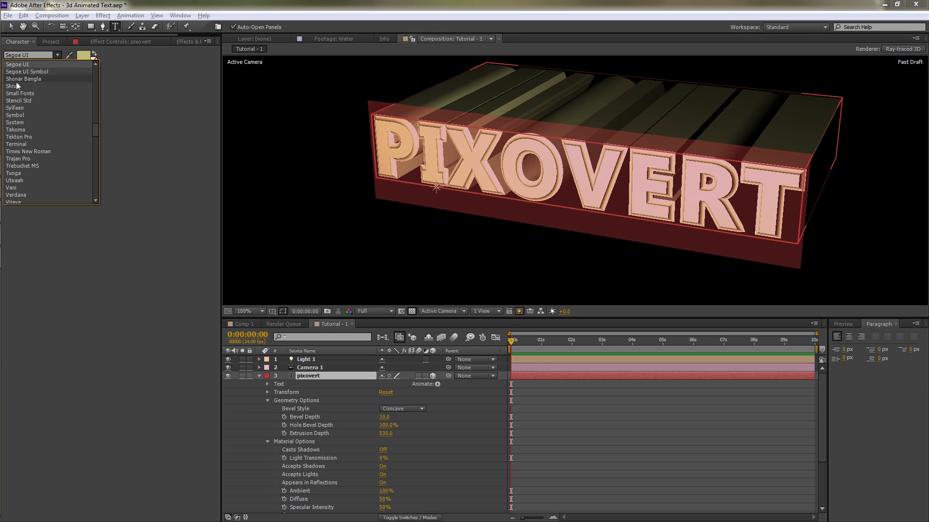
{"action": "left_click", "coordinate": [24, 158]}
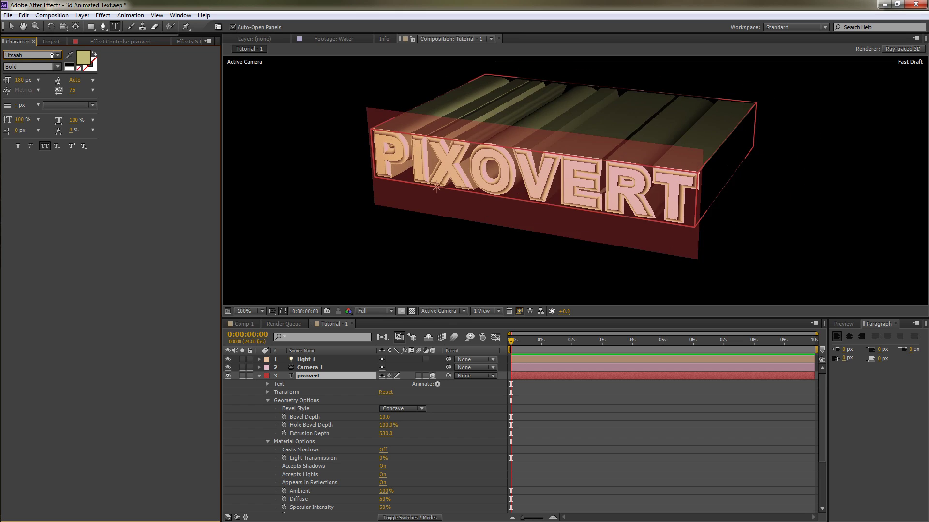
{"action": "left_click", "coordinate": [56, 55]}
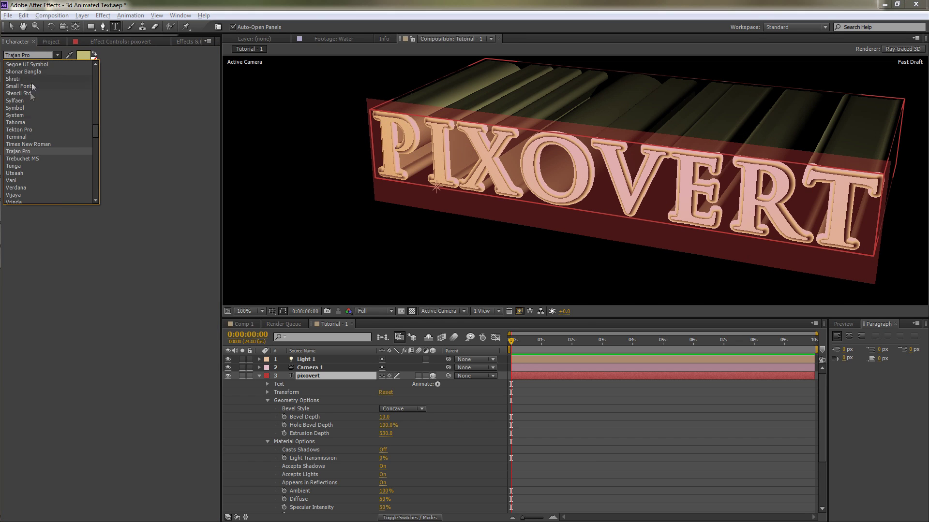
{"action": "scroll", "coordinate": [38, 111], "scroll_direction": "up", "scroll_amount": 2}
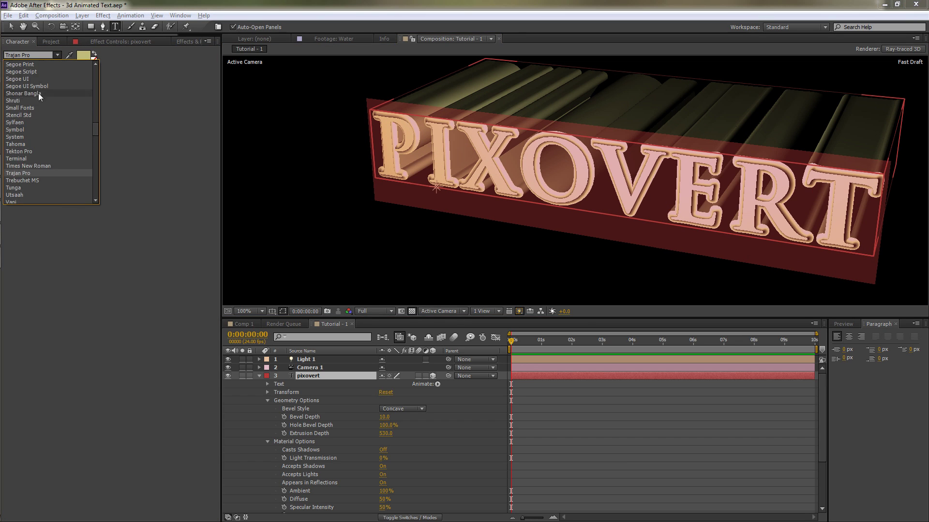
{"action": "left_click", "coordinate": [39, 93]}
{"action": "left_click", "coordinate": [83, 57]}
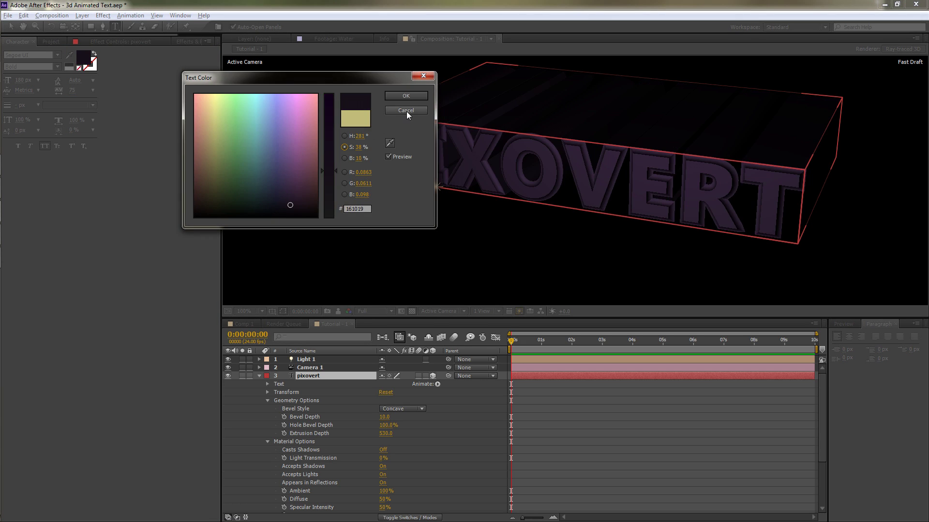
{"action": "left_click", "coordinate": [406, 111]}
{"action": "left_click", "coordinate": [45, 146]}
{"action": "left_click", "coordinate": [45, 146]}
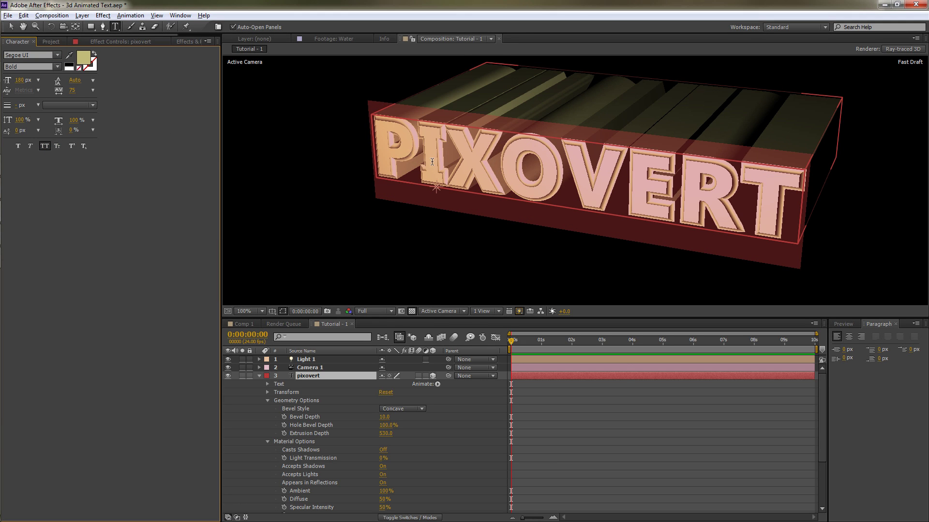
{"action": "left_click", "coordinate": [519, 311]}
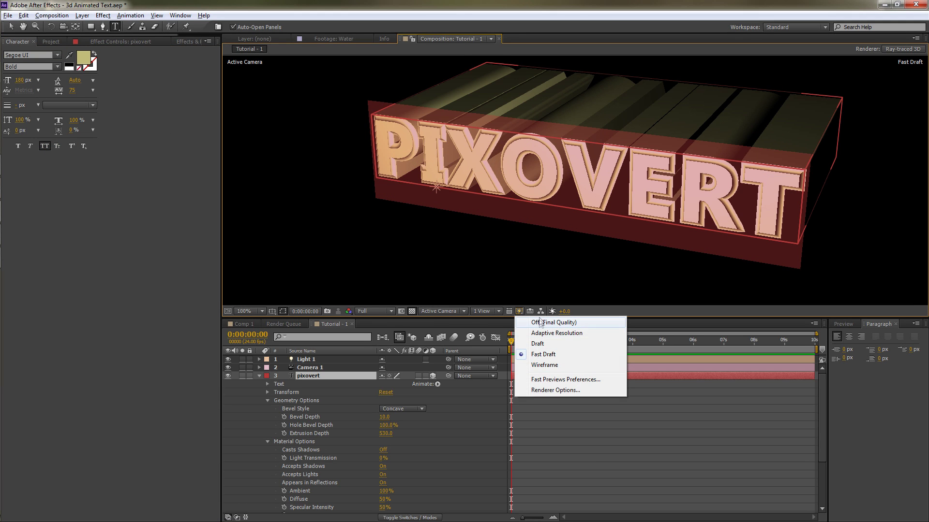
Step: Preview the PIXOVERT scene as a wireframe, then in Fast Draft mode
{"action": "left_click", "coordinate": [544, 365]}
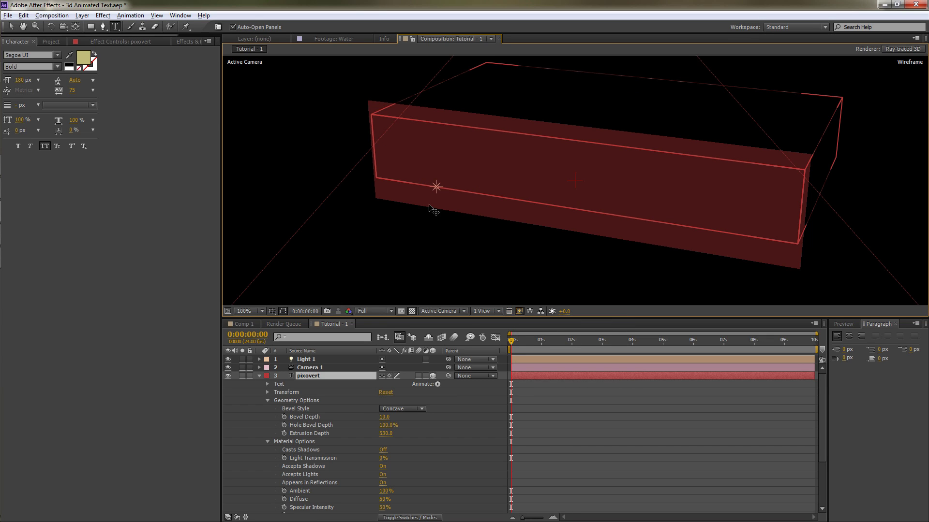
{"action": "left_click", "coordinate": [518, 312]}
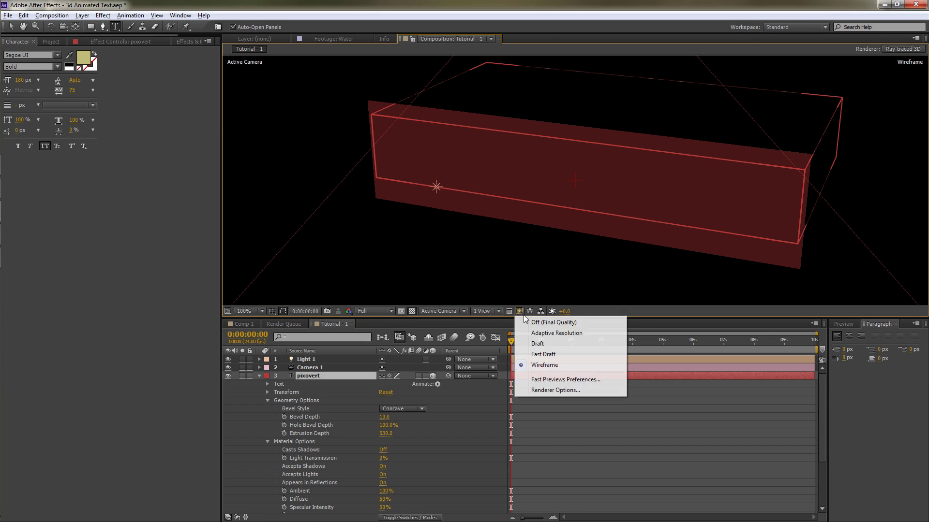
{"action": "left_click", "coordinate": [546, 356]}
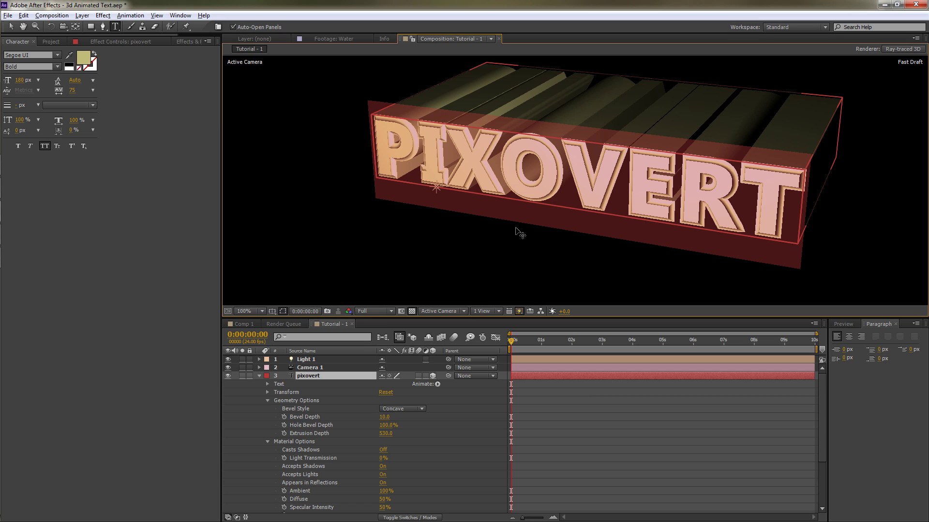
Step: Change the fast preview to Draft quality, then to a non-draft setting
{"action": "left_click", "coordinate": [518, 312]}
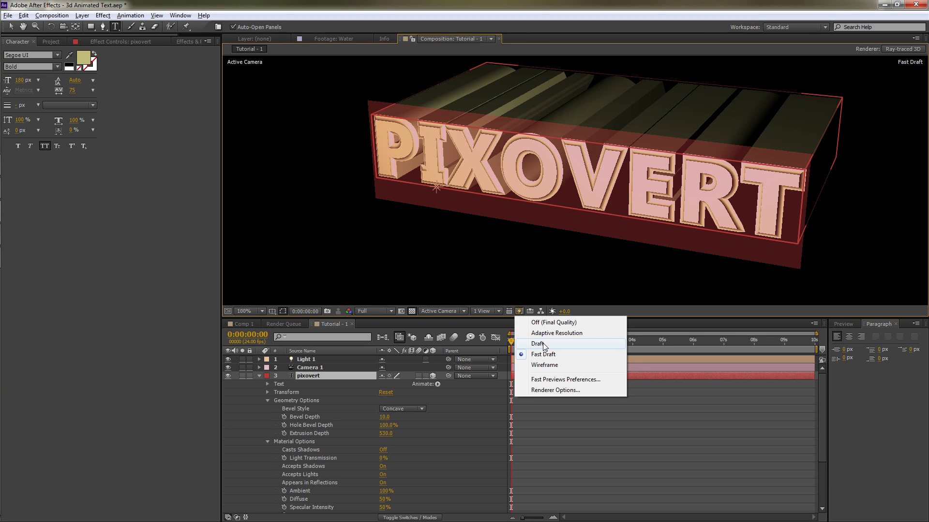
{"action": "left_click", "coordinate": [543, 345]}
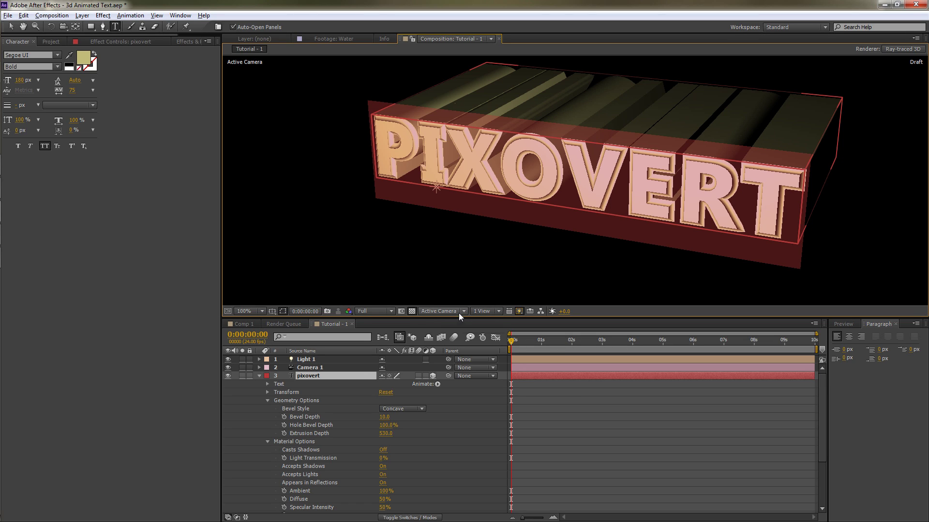
{"action": "left_click", "coordinate": [518, 311]}
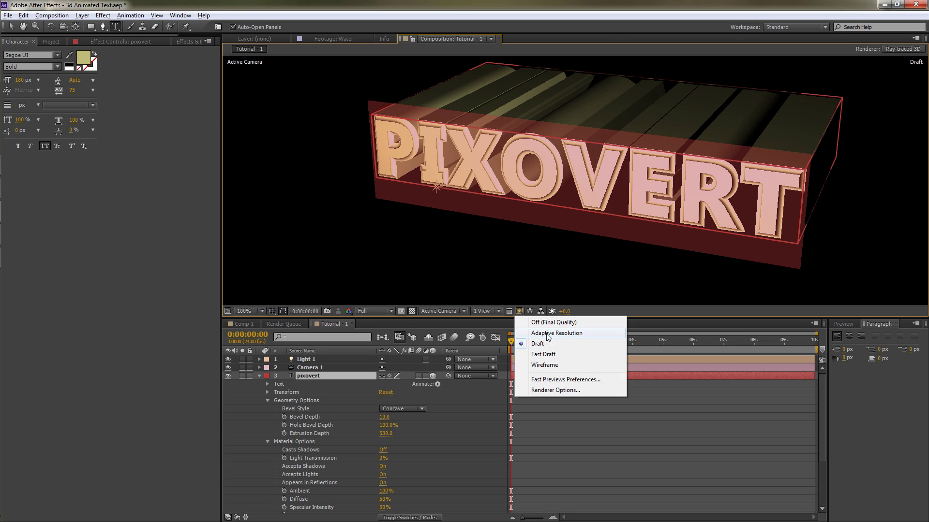
{"action": "left_click", "coordinate": [549, 324]}
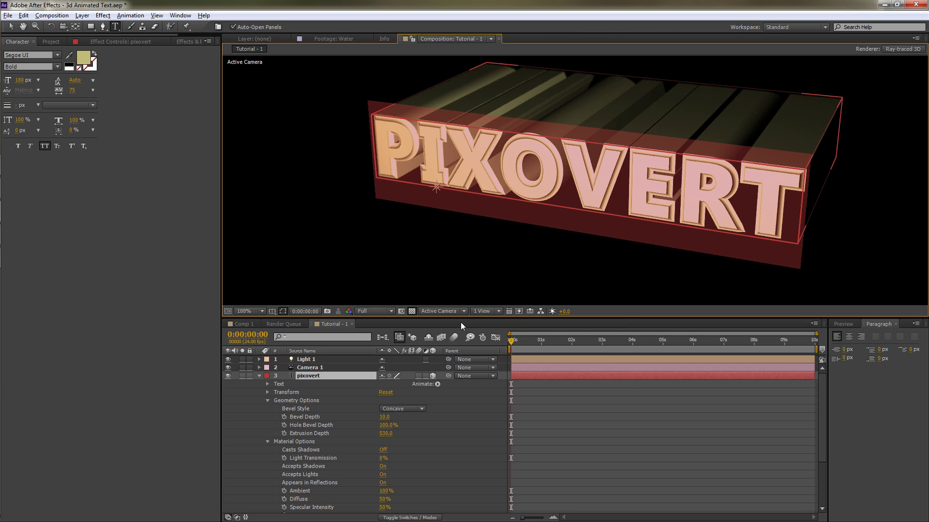